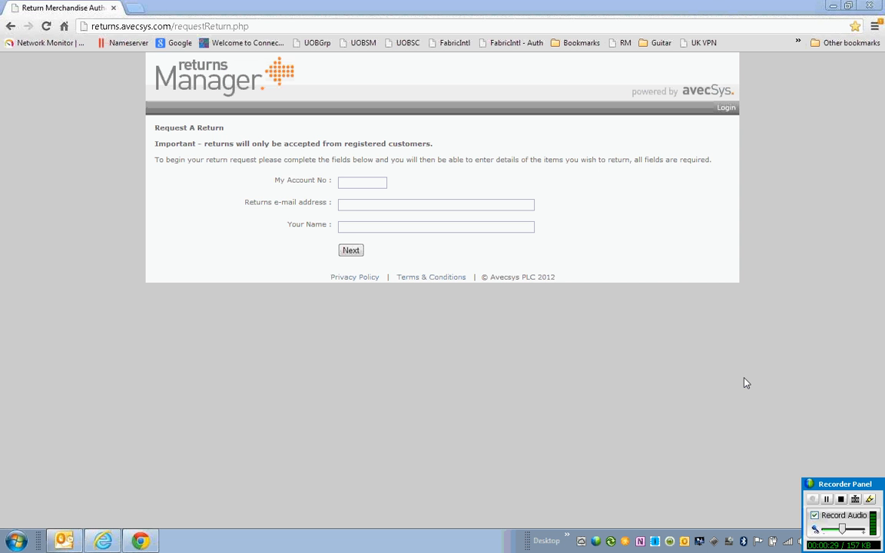
- Fill in the return request form with the account number, returns e-mail address and requester's name, and continue to the product details
{"action": "left_click", "coordinate": [367, 180]}
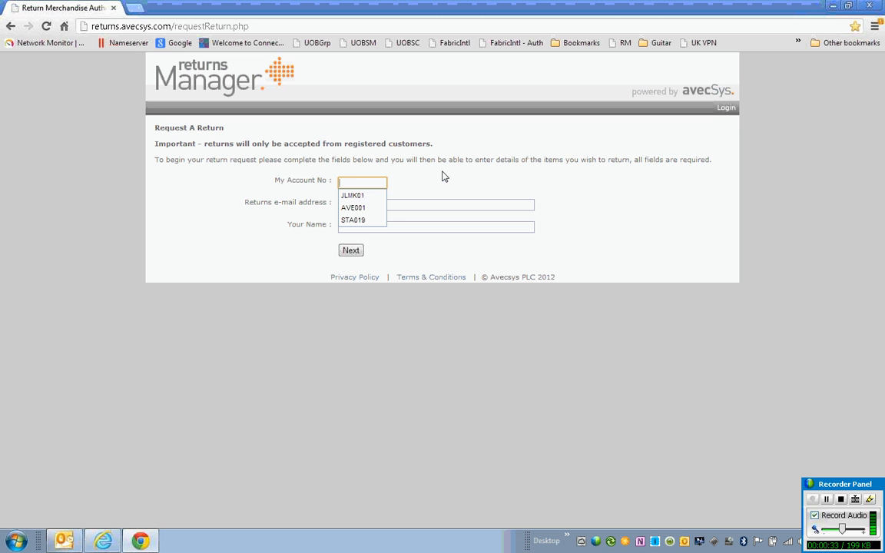
{"action": "type", "text": "av"}
{"action": "key", "text": "Down"}
{"action": "key", "text": "Tab"}
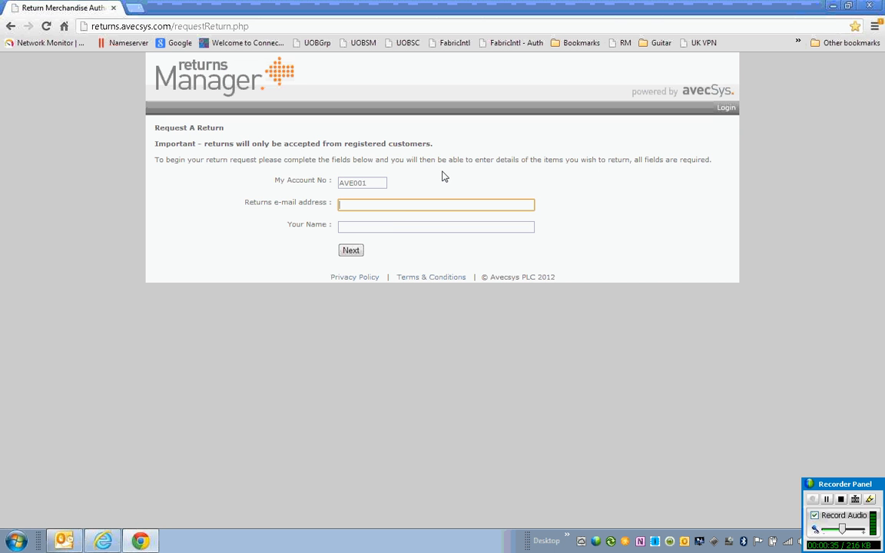
{"action": "type", "text": "jam"}
{"action": "key", "text": "Down"}
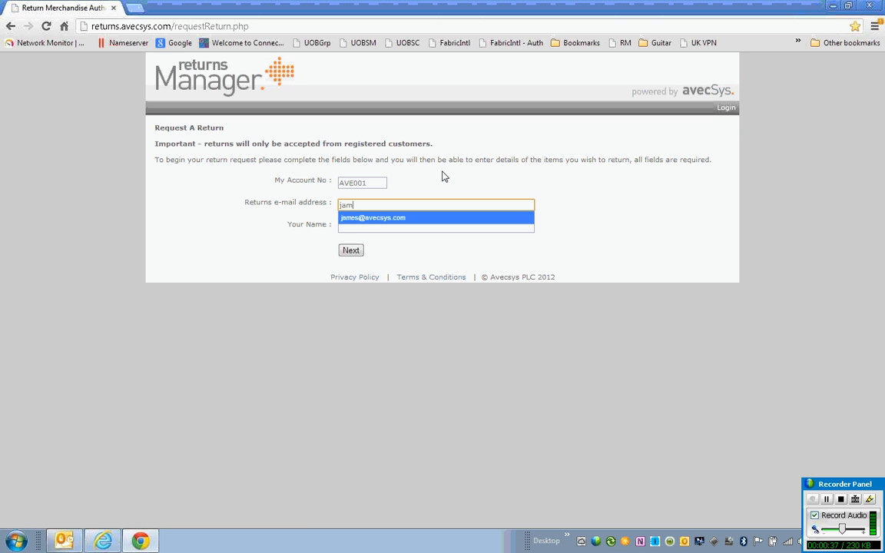
{"action": "key", "text": "Tab"}
{"action": "type", "text": "Jam"}
{"action": "key", "text": "Down"}
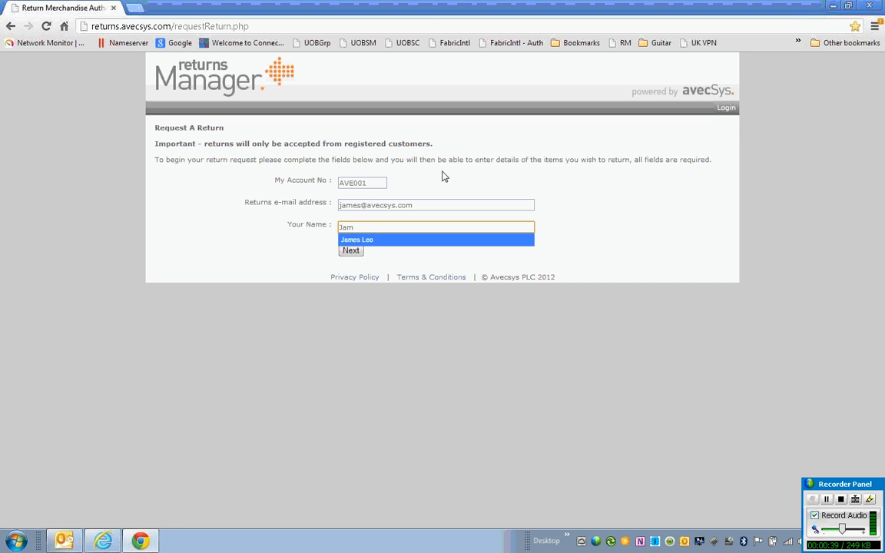
{"action": "key", "text": "Tab"}
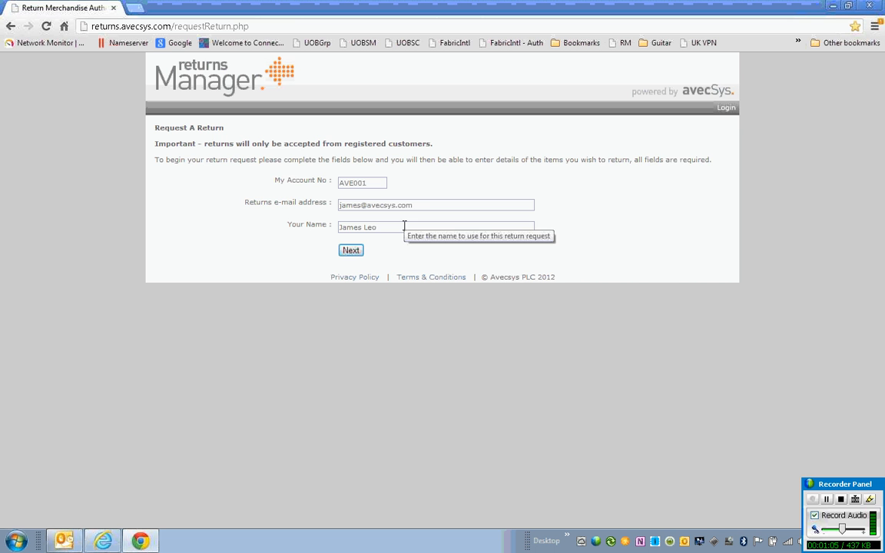
{"action": "left_click", "coordinate": [347, 254]}
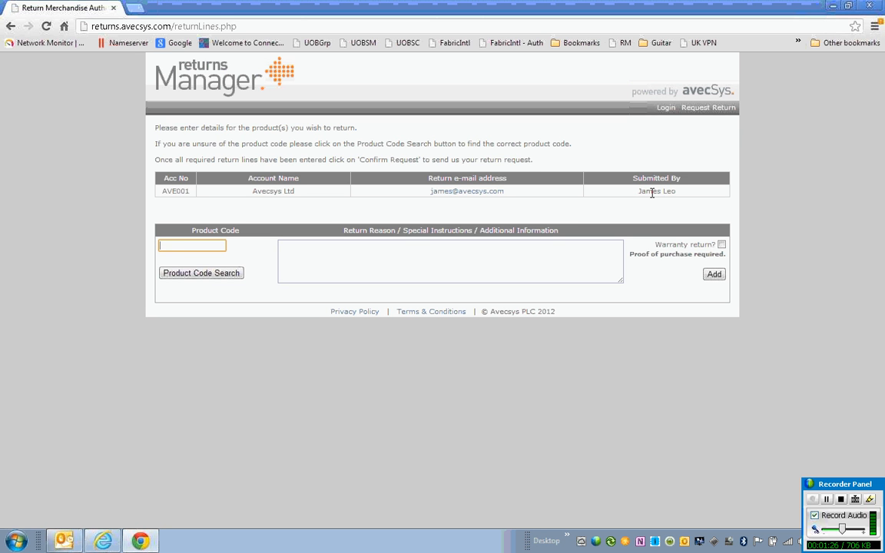
- Search the product codes for "camera" and choose the Nikon D3200 18-55mm Kit DSLR Camera
{"action": "left_click", "coordinate": [223, 273]}
{"action": "left_click_drag", "start_coordinate": [183, 11], "coordinate": [386, 136]}
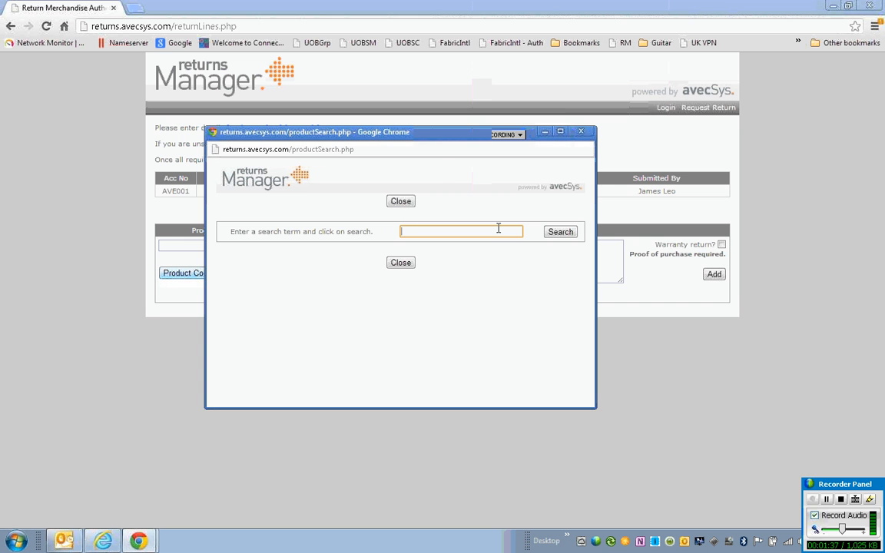
{"action": "type", "text": "camera"}
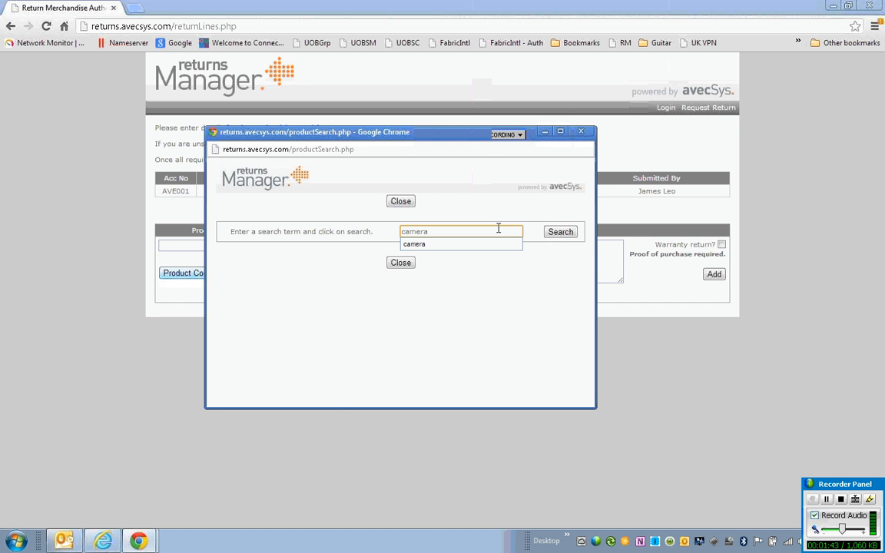
{"action": "key", "text": "Return"}
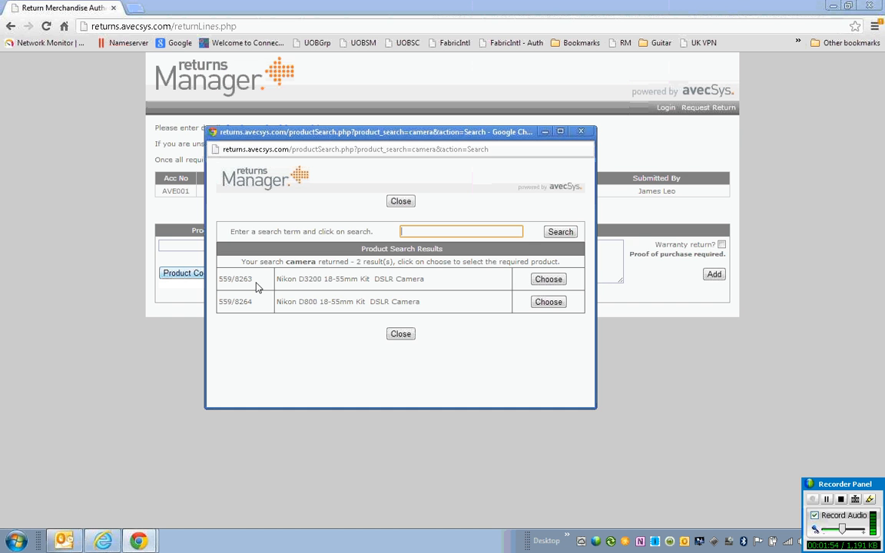
{"action": "left_click", "coordinate": [547, 280]}
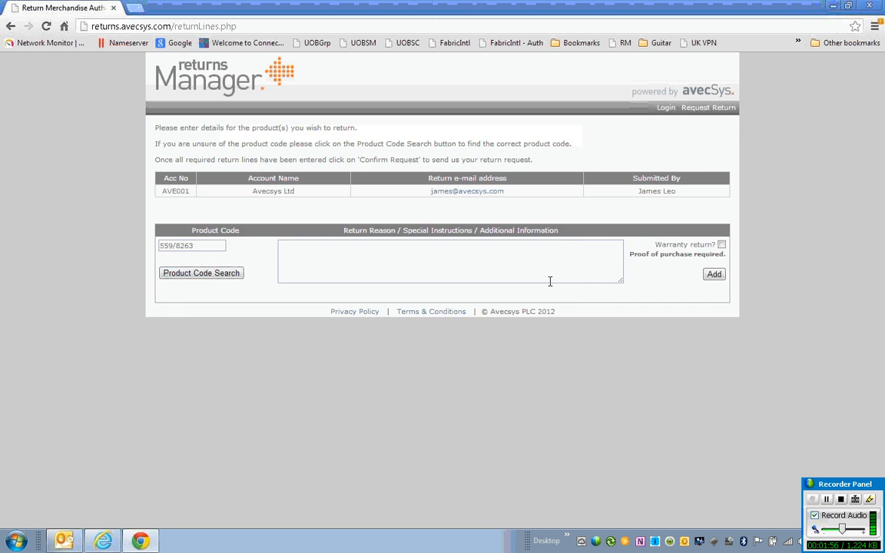
- Add the camera as a non-warranty return line with the reason "The case is cracked." and submit the return request
{"action": "triple_click", "coordinate": [199, 245]}
{"action": "left_click", "coordinate": [491, 265]}
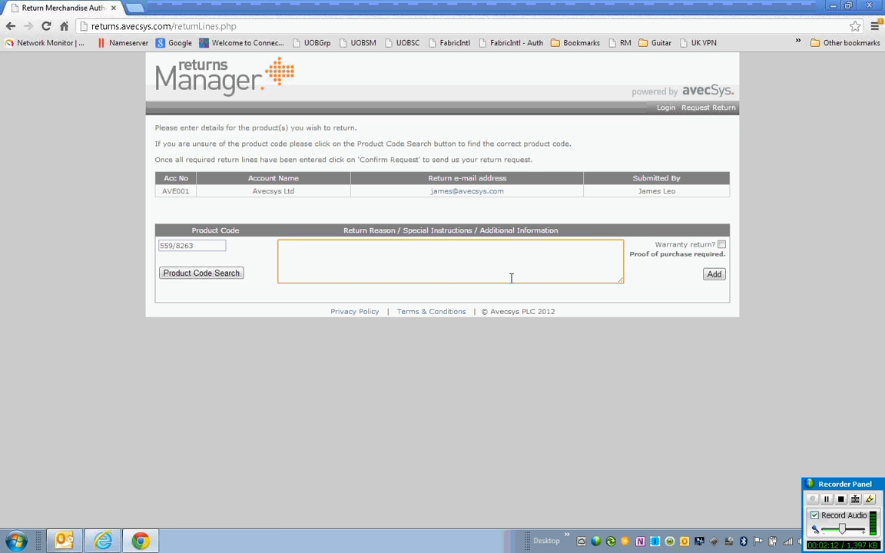
{"action": "type", "text": "The case is cracked"}
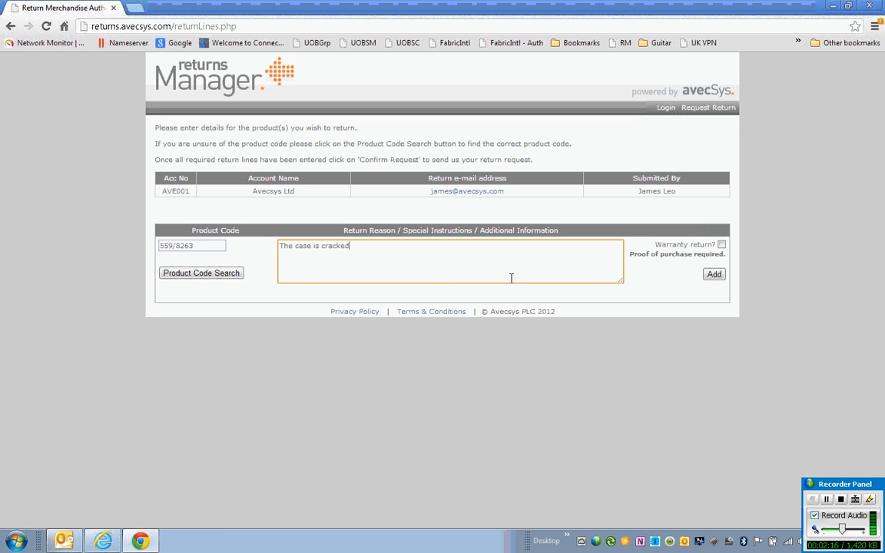
{"action": "type", "text": "."}
{"action": "left_click", "coordinate": [722, 245]}
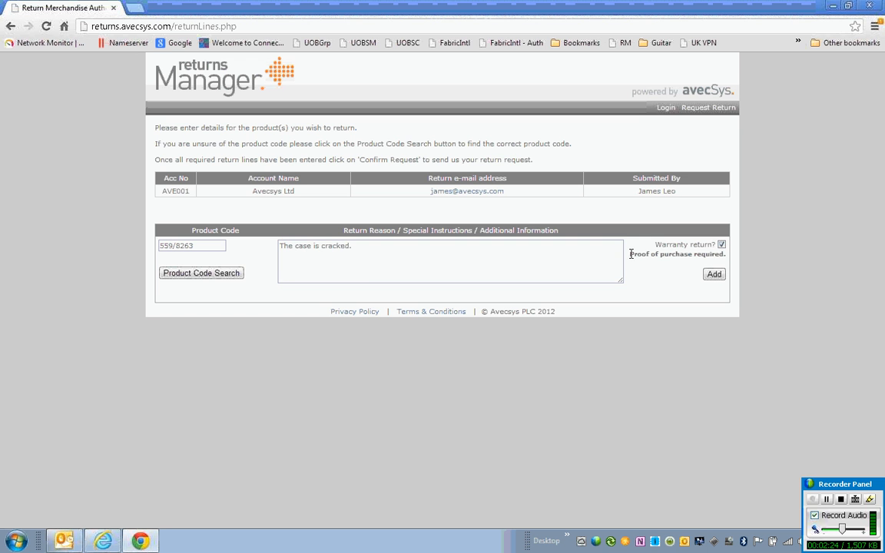
{"action": "left_click", "coordinate": [722, 245]}
{"action": "left_click", "coordinate": [714, 275]}
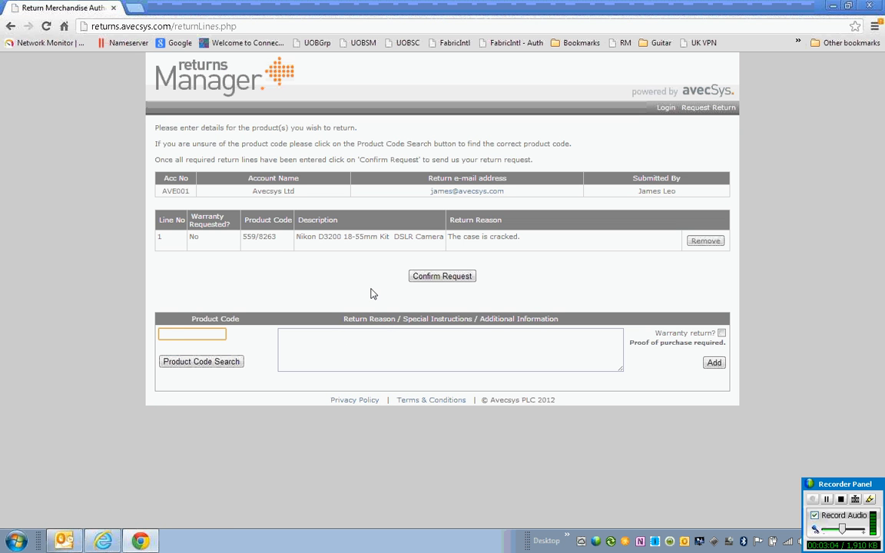
{"action": "left_click", "coordinate": [442, 278]}
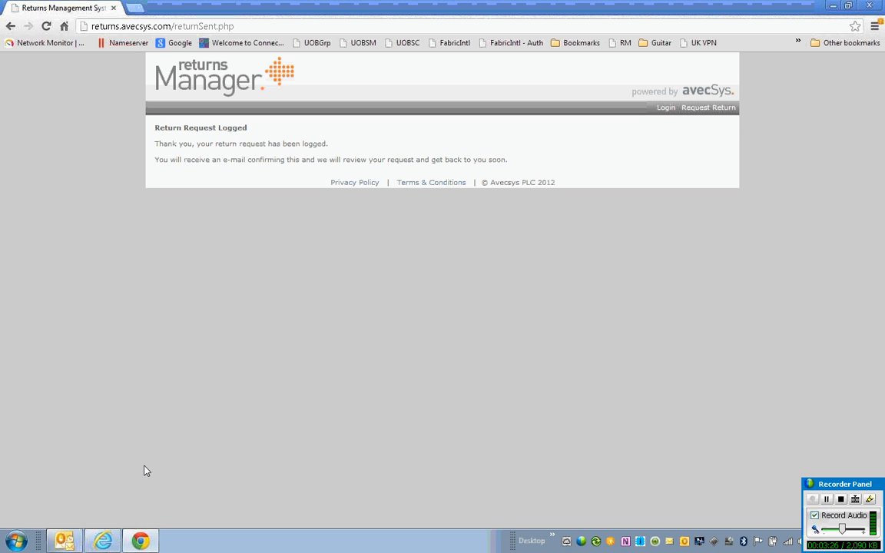
- Switch to Outlook and follow the link in the "Thank you for your return request" e-mail to view the request's details
{"action": "left_click", "coordinate": [64, 541]}
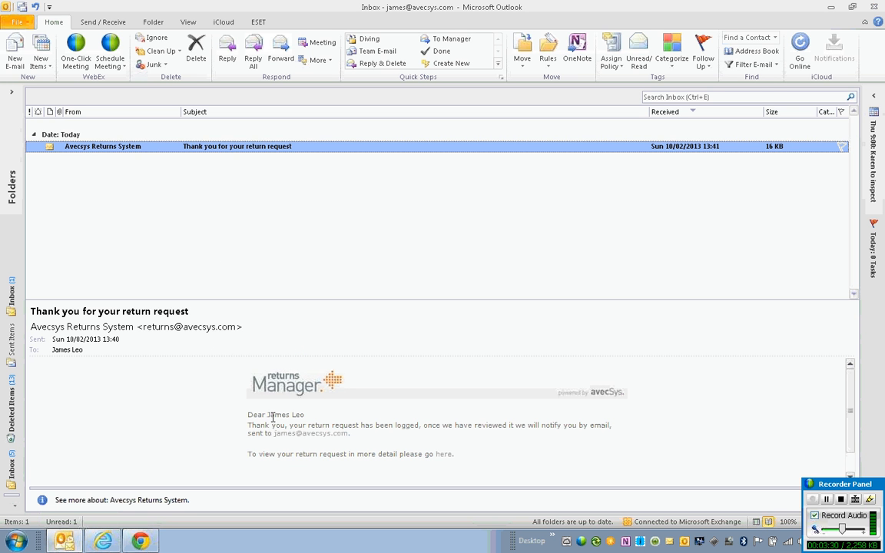
{"action": "left_click_drag", "start_coordinate": [300, 300], "coordinate": [290, 214]}
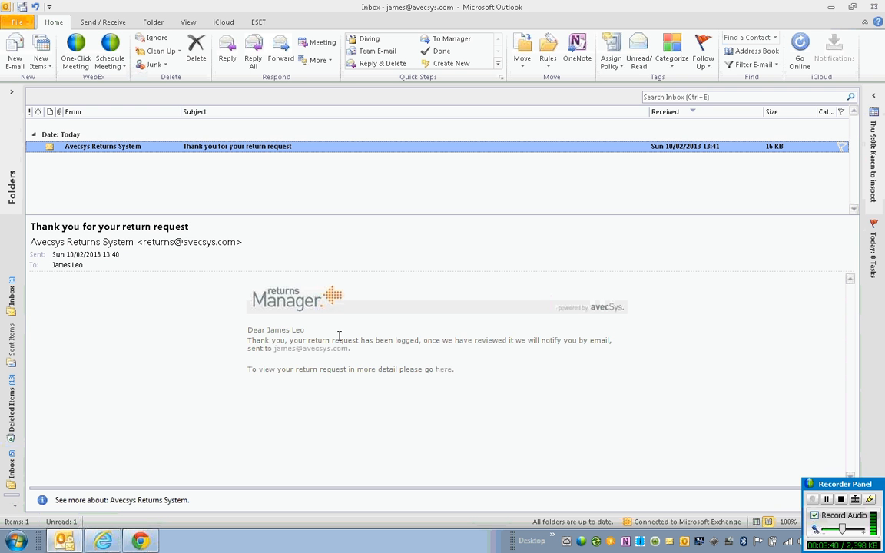
{"action": "left_click", "coordinate": [444, 371]}
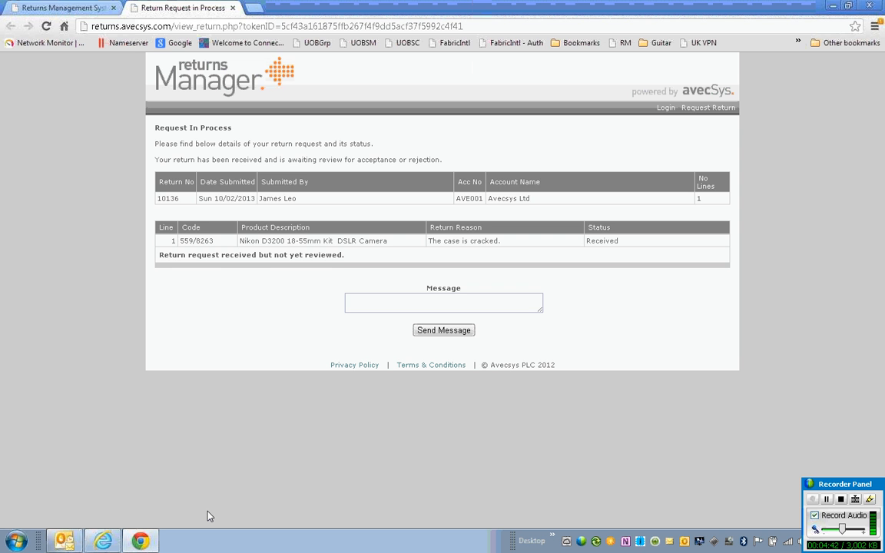
- Switch to Internet Explorer and log in to Returns Manager with the staff user name and account password
{"action": "left_click", "coordinate": [107, 545]}
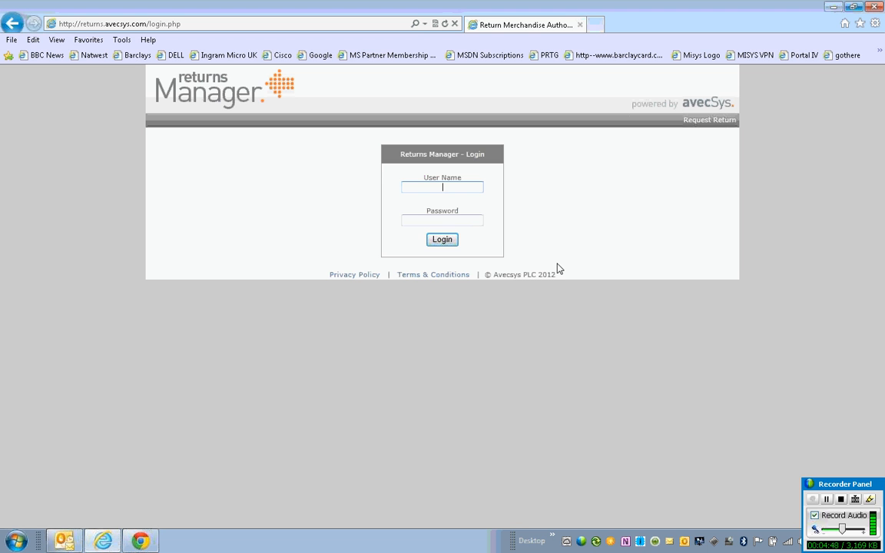
{"action": "type", "text": "James"}
{"action": "key", "text": "Tab"}
{"action": "type", "text": "*******"}
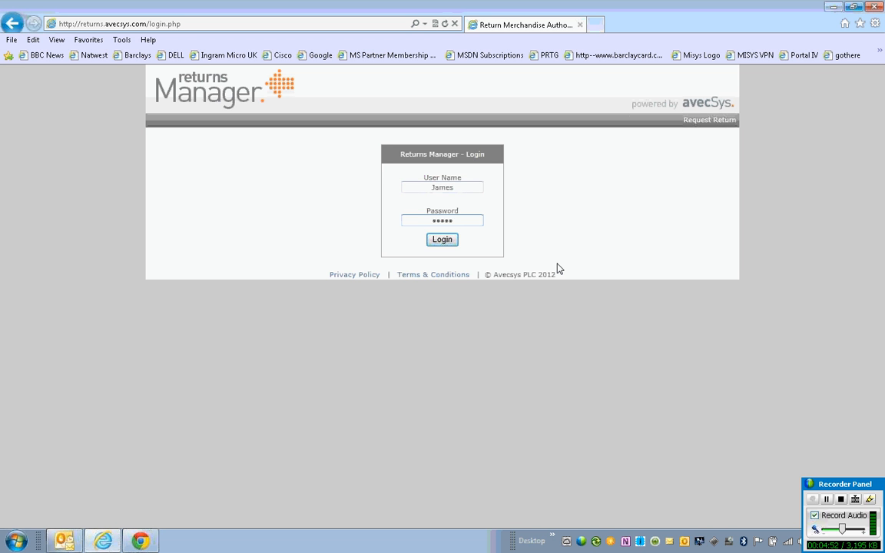
{"action": "key", "text": "Return"}
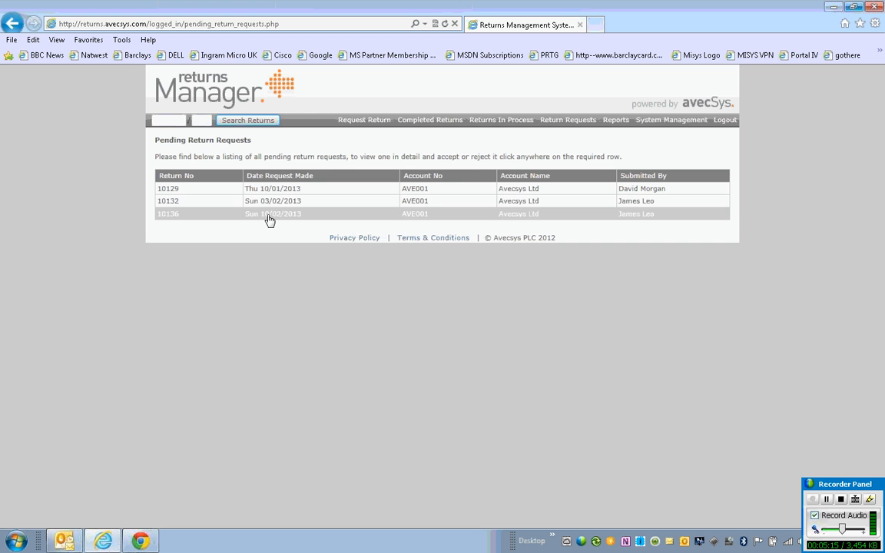
- Open the pending return request dated Sun 10/02/2013
{"action": "mouse_move", "coordinate": [269, 220]}
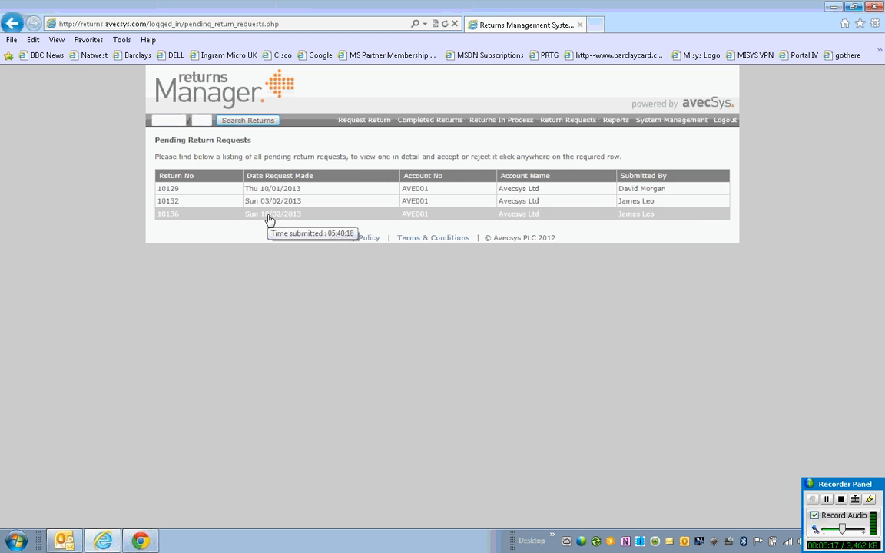
{"action": "left_click", "coordinate": [269, 220]}
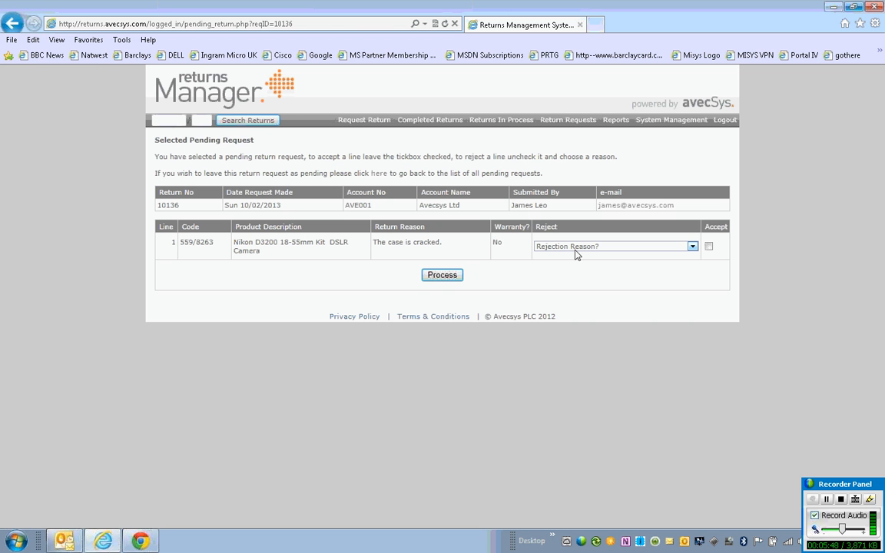
{"action": "left_click", "coordinate": [692, 247]}
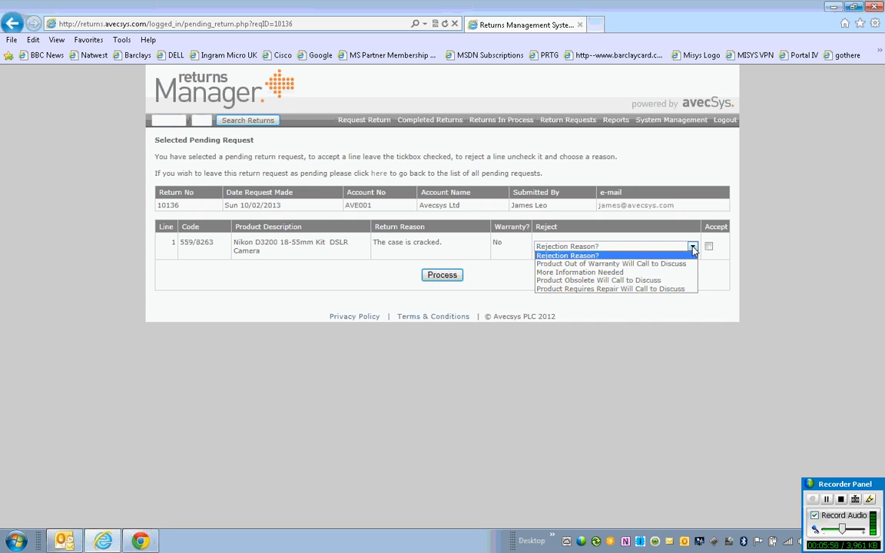
{"action": "left_click", "coordinate": [693, 248]}
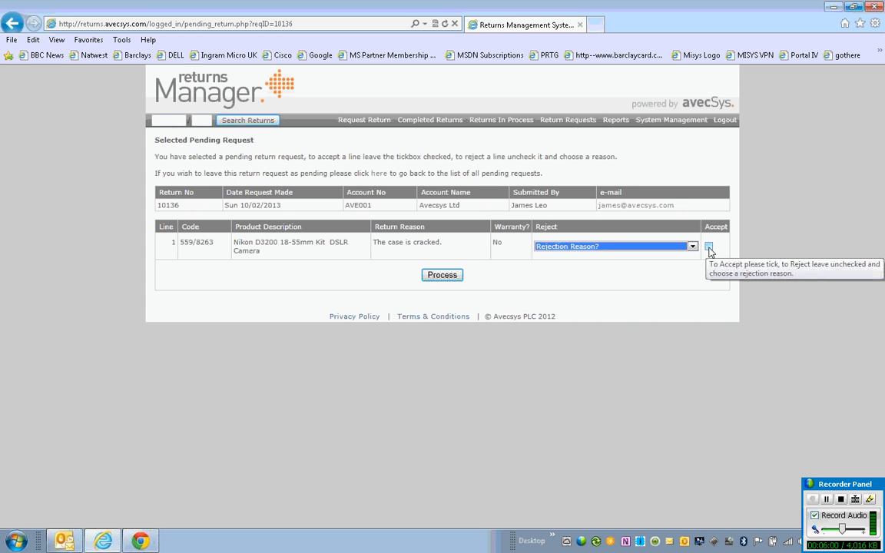
{"action": "left_click", "coordinate": [708, 246]}
{"action": "left_click", "coordinate": [708, 246]}
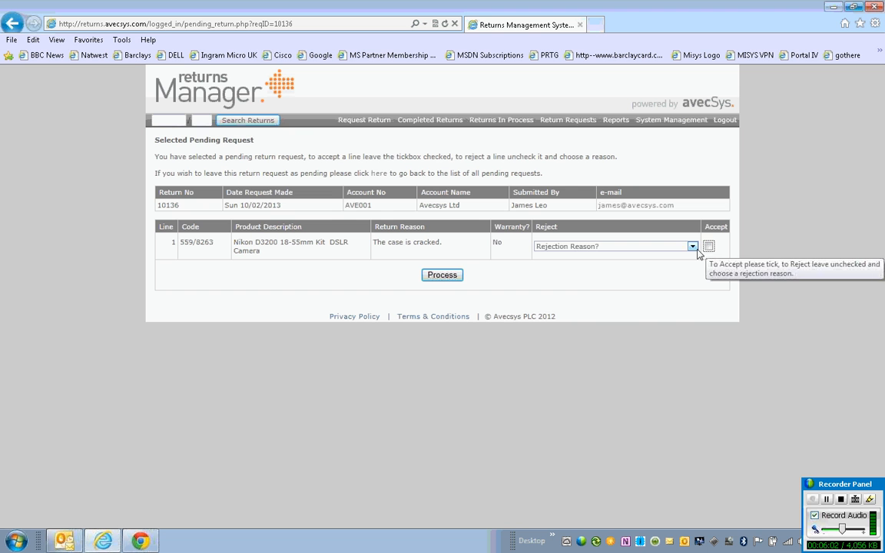
- Reject the Nikon D3200 camera line with the reason "More Information Needed" and process the request
{"action": "left_click", "coordinate": [692, 247]}
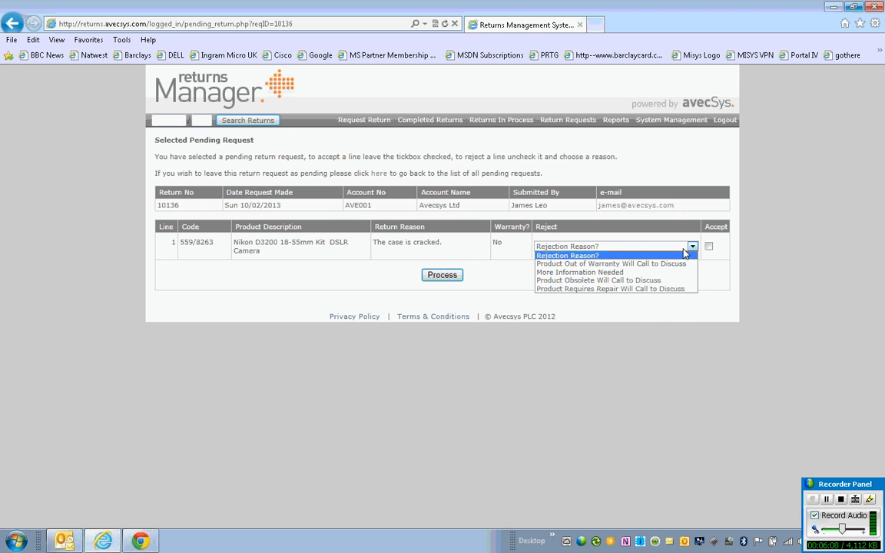
{"action": "left_click", "coordinate": [611, 272]}
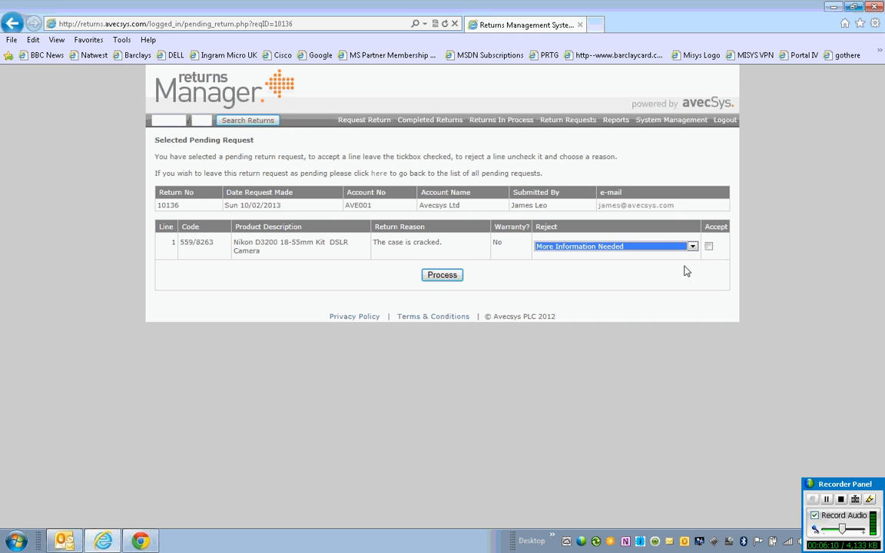
{"action": "left_click", "coordinate": [441, 280]}
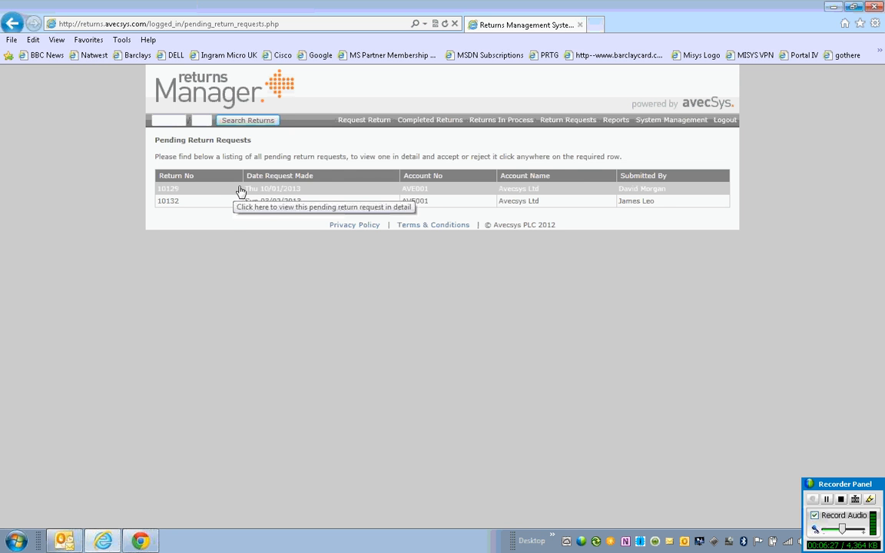
- Check the list of pending return requests and the list of rejected return requests
{"action": "mouse_move", "coordinate": [563, 121]}
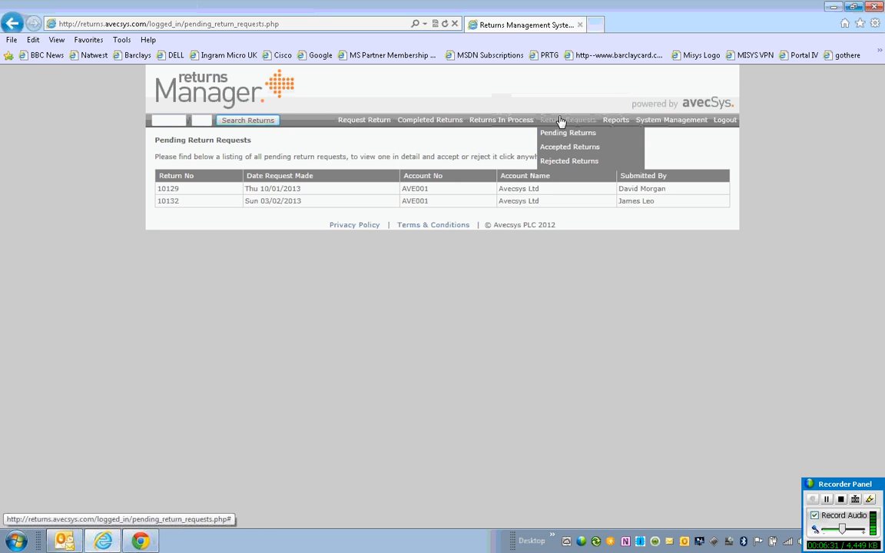
{"action": "left_click", "coordinate": [561, 137]}
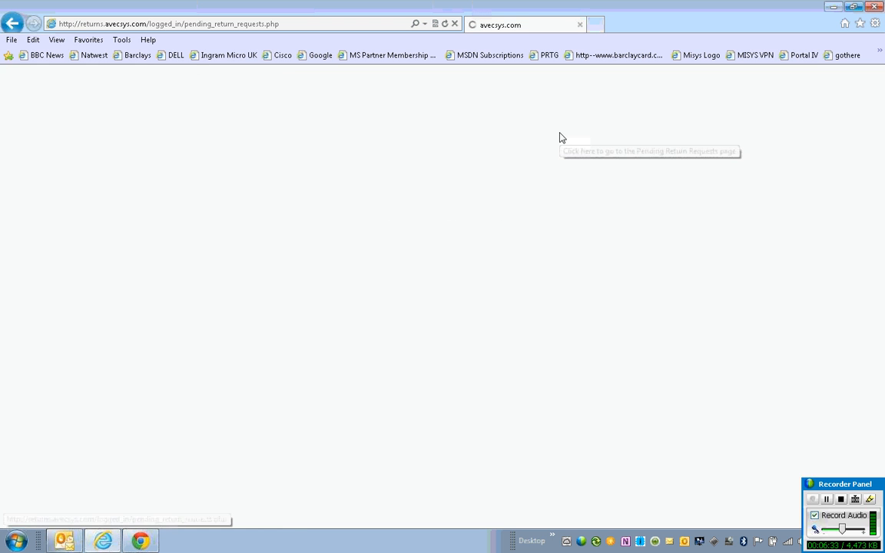
{"action": "mouse_move", "coordinate": [564, 121]}
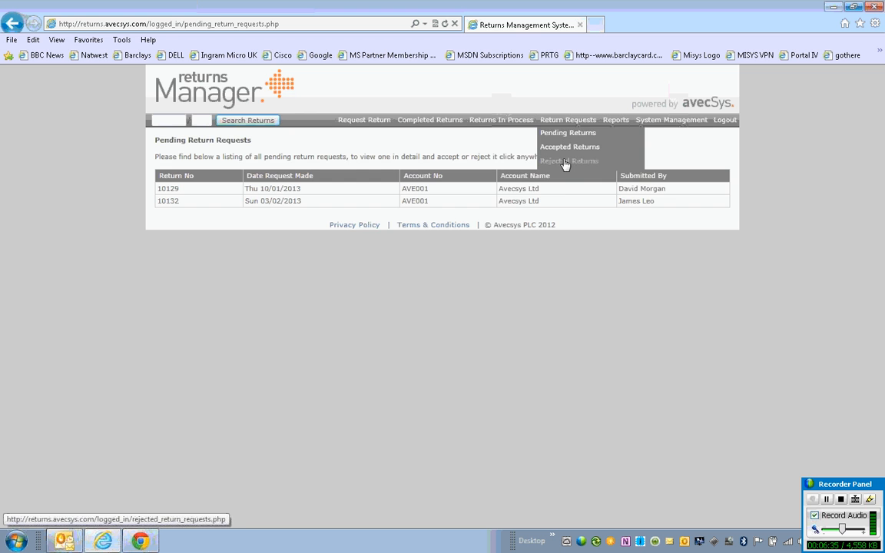
{"action": "left_click", "coordinate": [565, 162]}
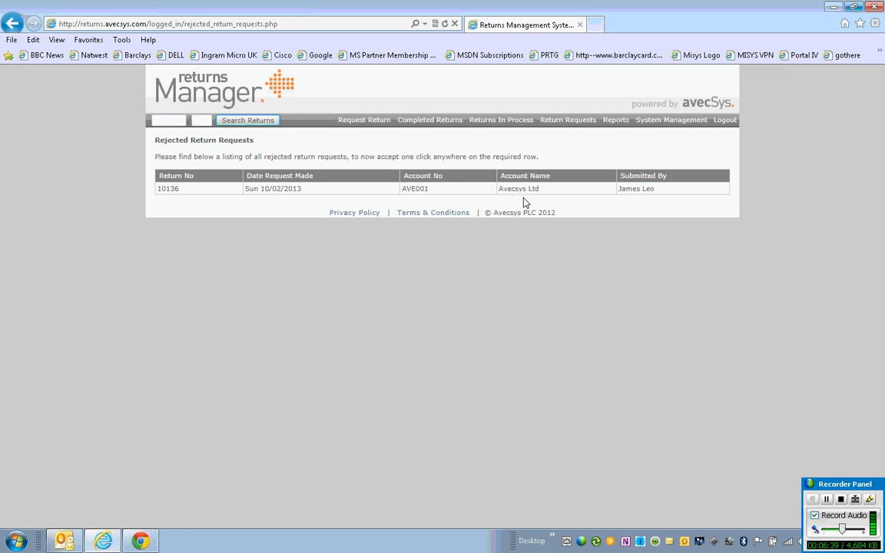
- View the "Return Request Reviewed" e-mail in Outlook and switch back to the request's status page in Chrome
{"action": "left_click", "coordinate": [66, 542]}
{"action": "left_click", "coordinate": [216, 146]}
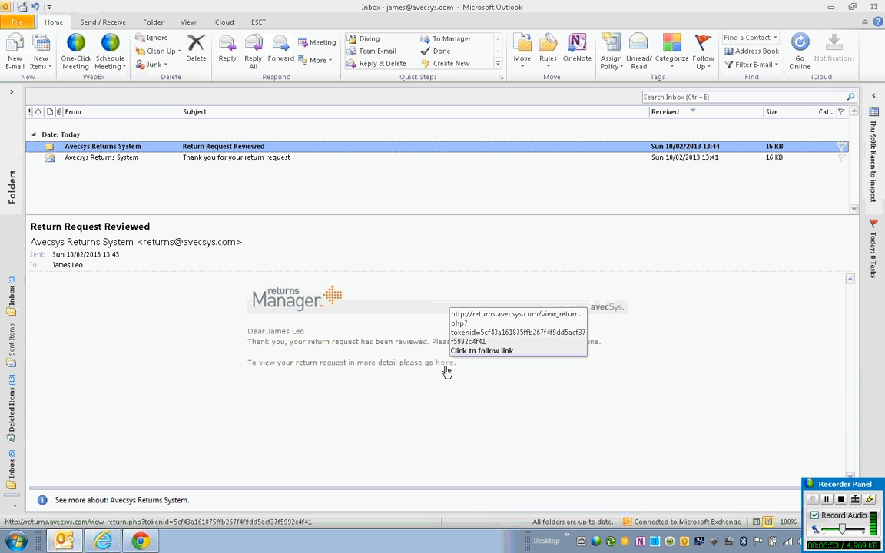
{"action": "left_click", "coordinate": [142, 541]}
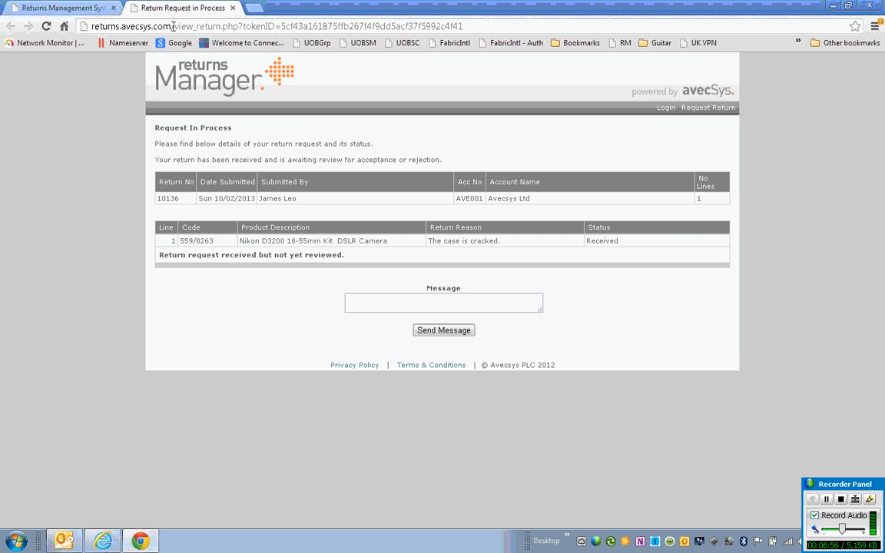
- Refresh the return request's status page, and switch to Internet Explorer to view the rejected return requests
{"action": "left_click", "coordinate": [46, 26]}
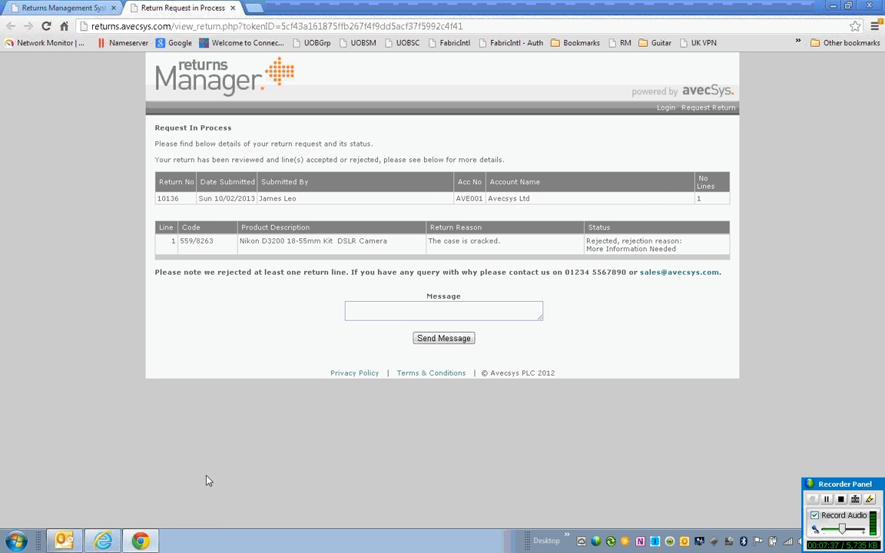
{"action": "left_click", "coordinate": [143, 540]}
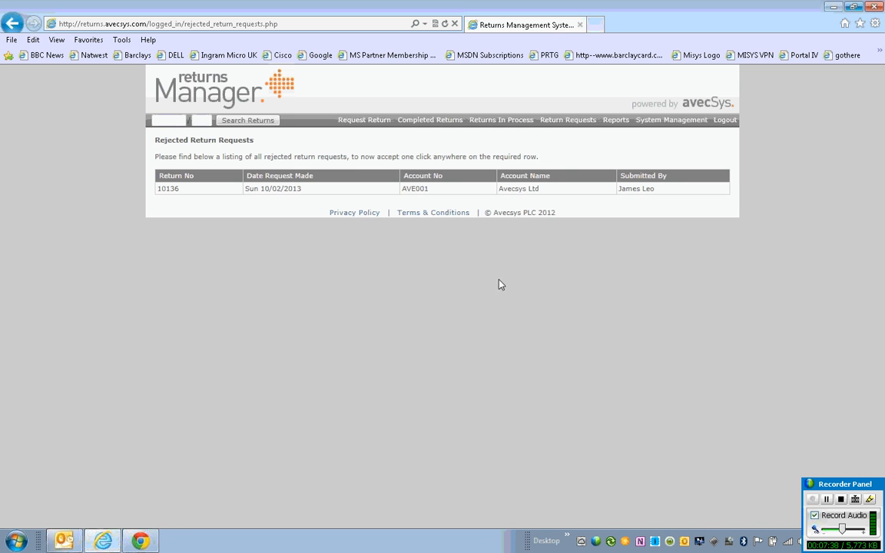
{"action": "mouse_move", "coordinate": [568, 123]}
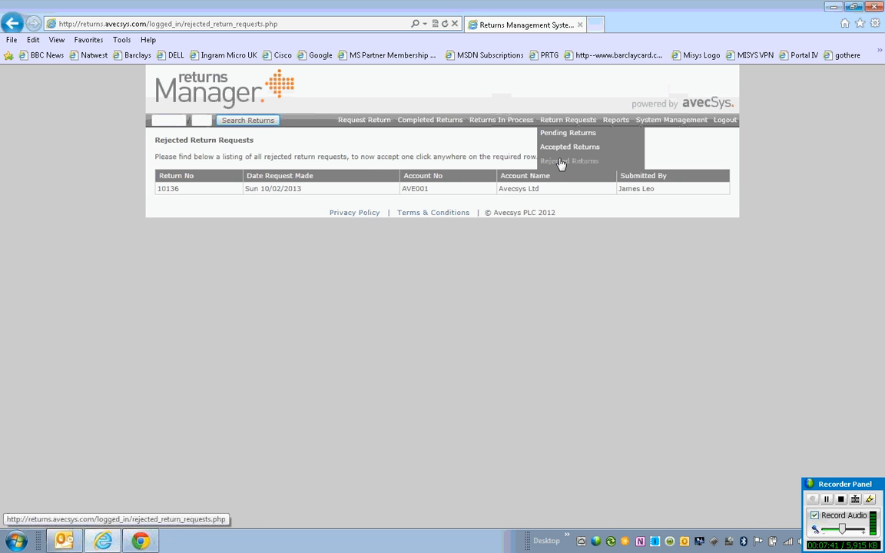
{"action": "left_click", "coordinate": [561, 162]}
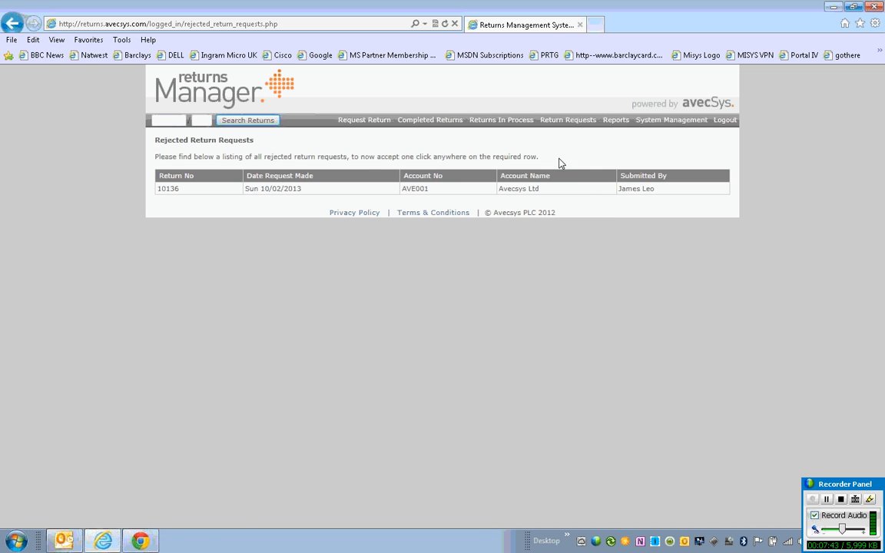
- Open the rejected request dated Sun 10/02/2013, accept its Nikon D3200 camera line and process it
{"action": "left_click", "coordinate": [432, 190]}
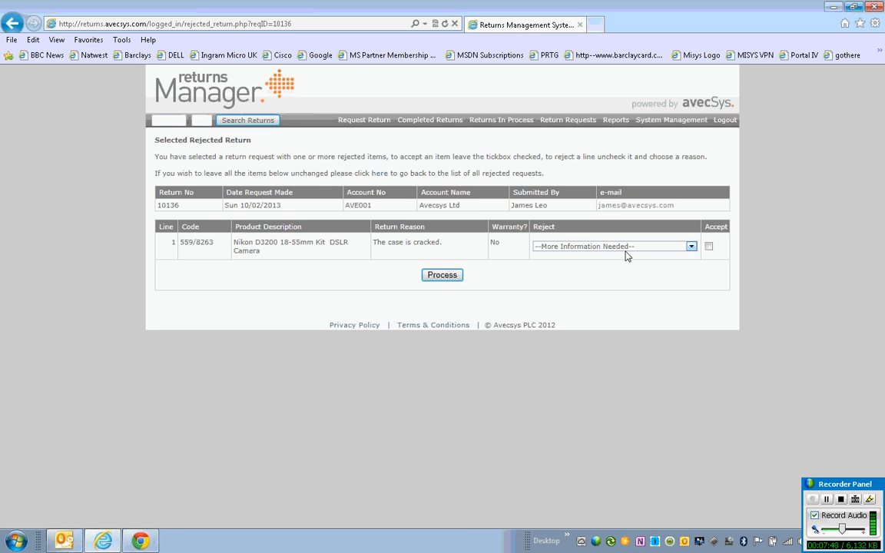
{"action": "left_click", "coordinate": [708, 246]}
{"action": "left_click", "coordinate": [441, 276]}
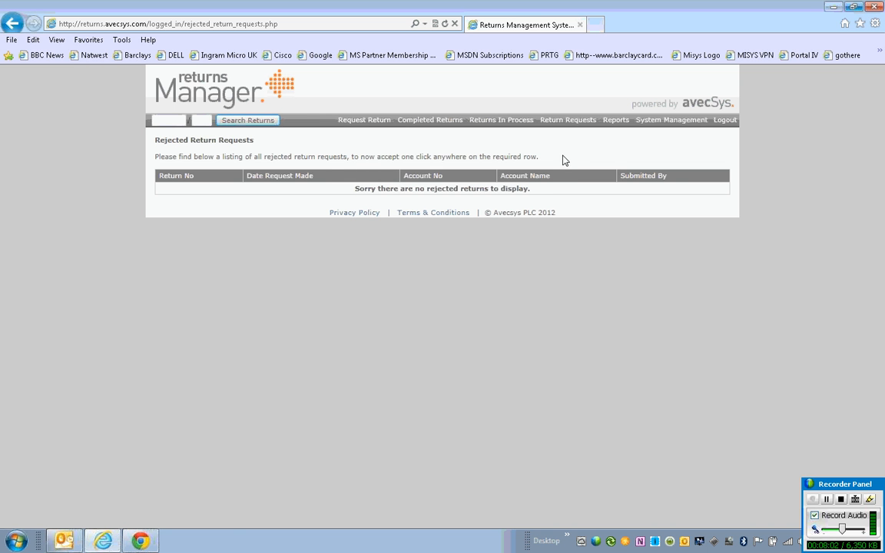
- Check the list of accepted return requests and view the newest "Return Request Reviewed" e-mail in Outlook
{"action": "mouse_move", "coordinate": [568, 123]}
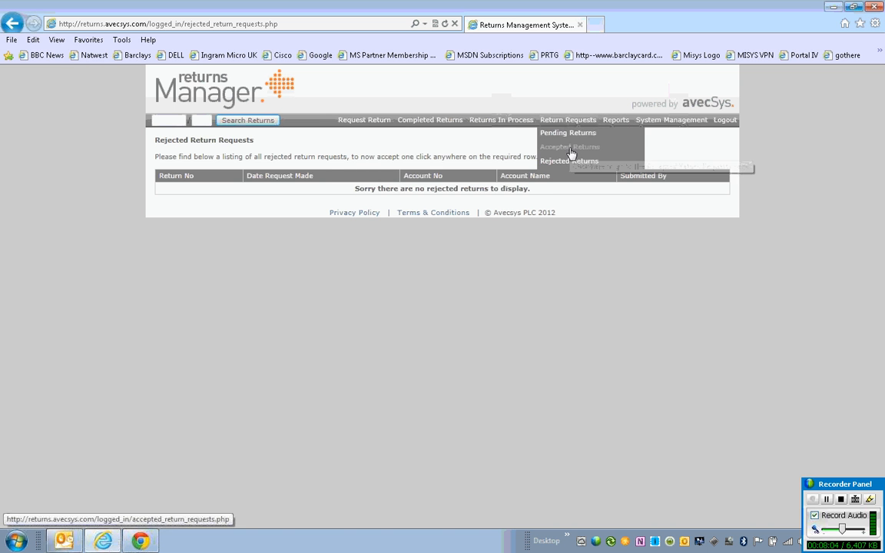
{"action": "left_click", "coordinate": [570, 151]}
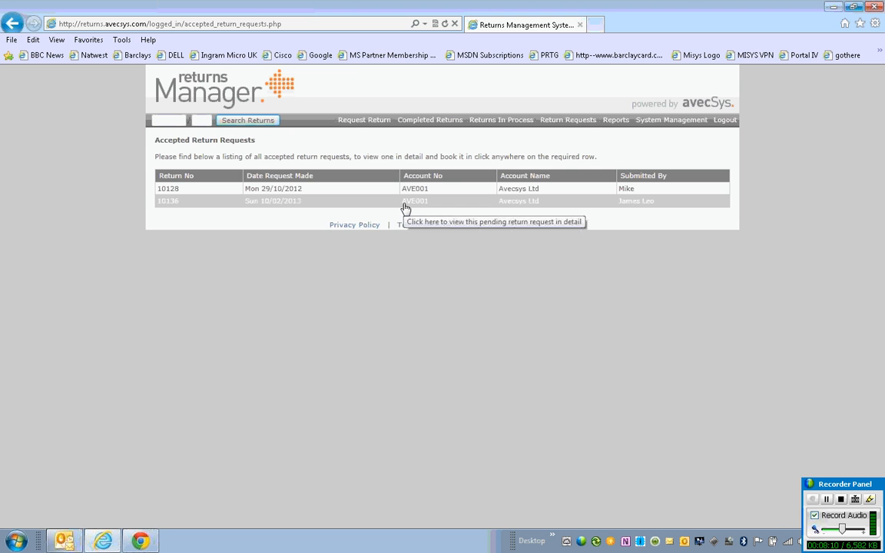
{"action": "left_click", "coordinate": [64, 541]}
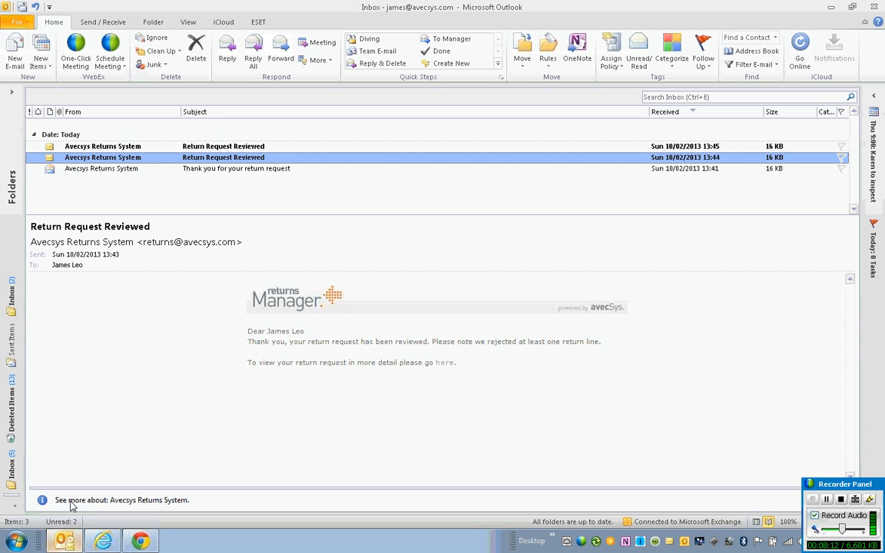
{"action": "left_click", "coordinate": [201, 146]}
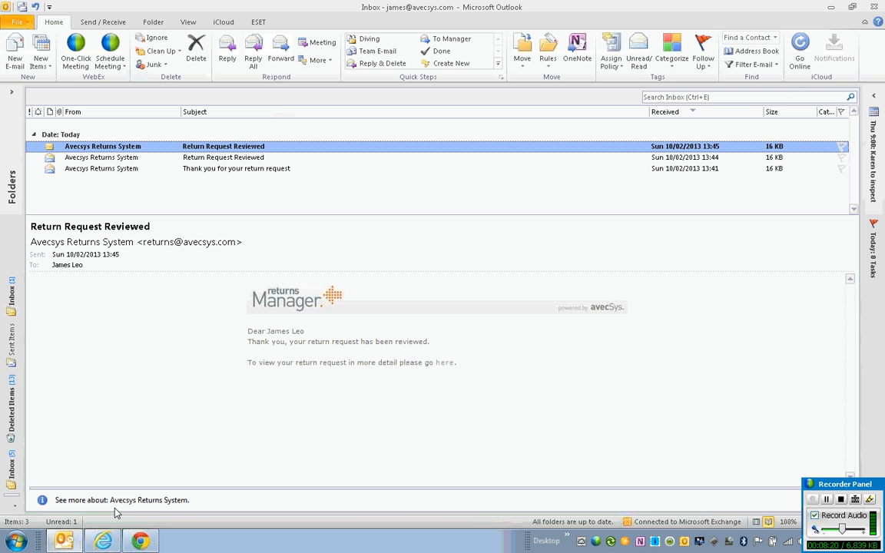
- Switch to Chrome, refresh the request's status page and view its return label
{"action": "left_click", "coordinate": [139, 540]}
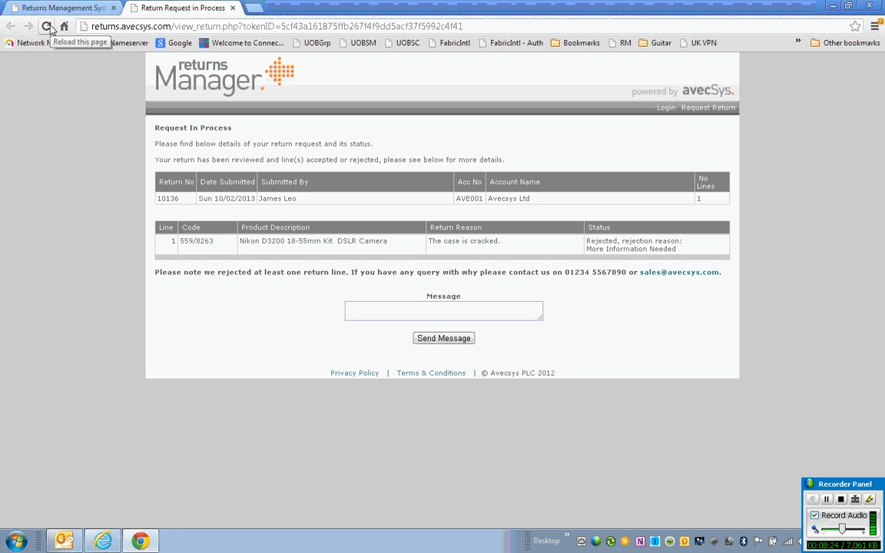
{"action": "left_click", "coordinate": [48, 29]}
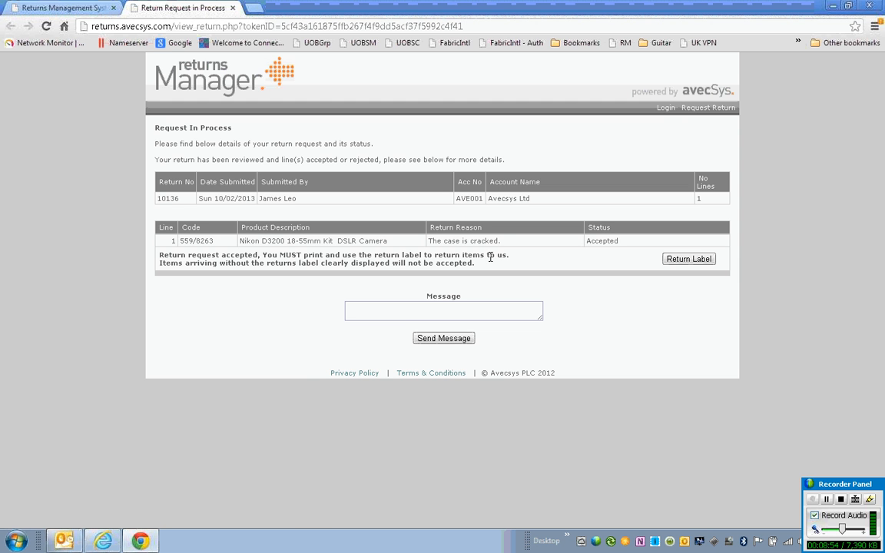
{"action": "left_click", "coordinate": [681, 260]}
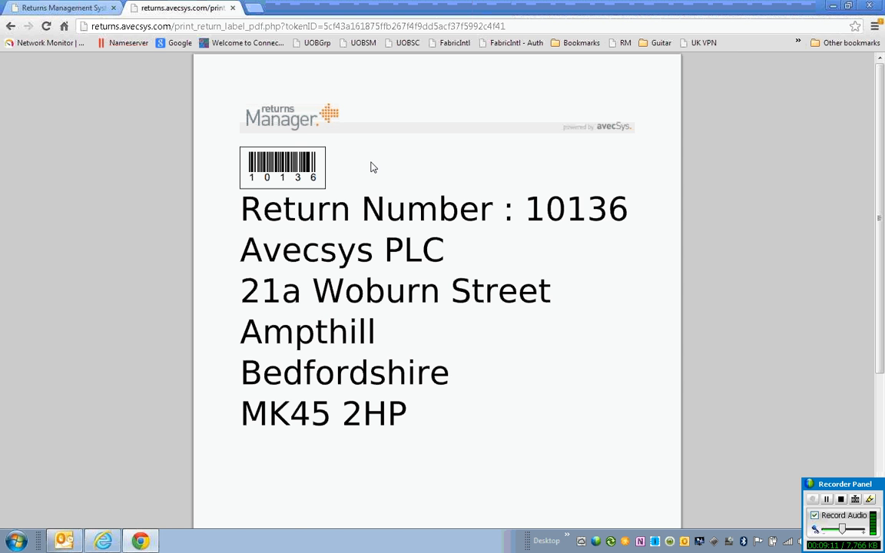
{"action": "left_click", "coordinate": [10, 26]}
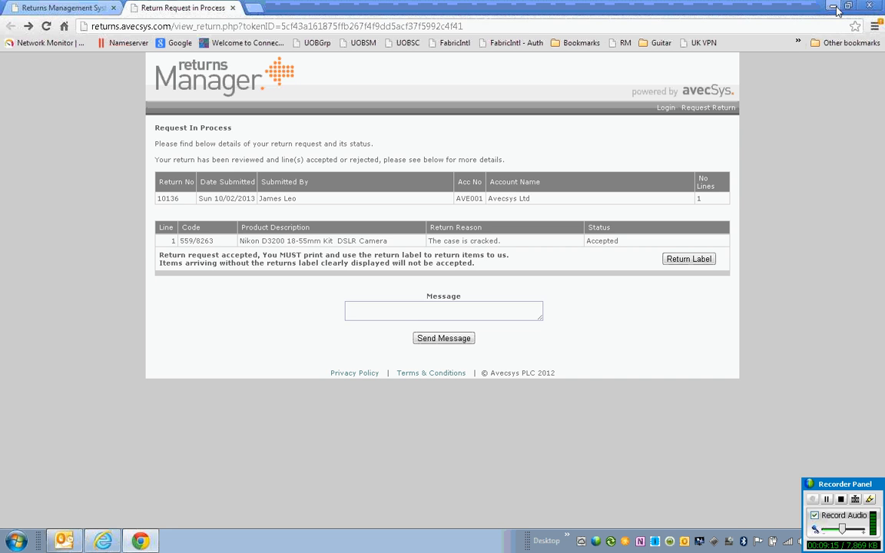
{"action": "left_click", "coordinate": [833, 7]}
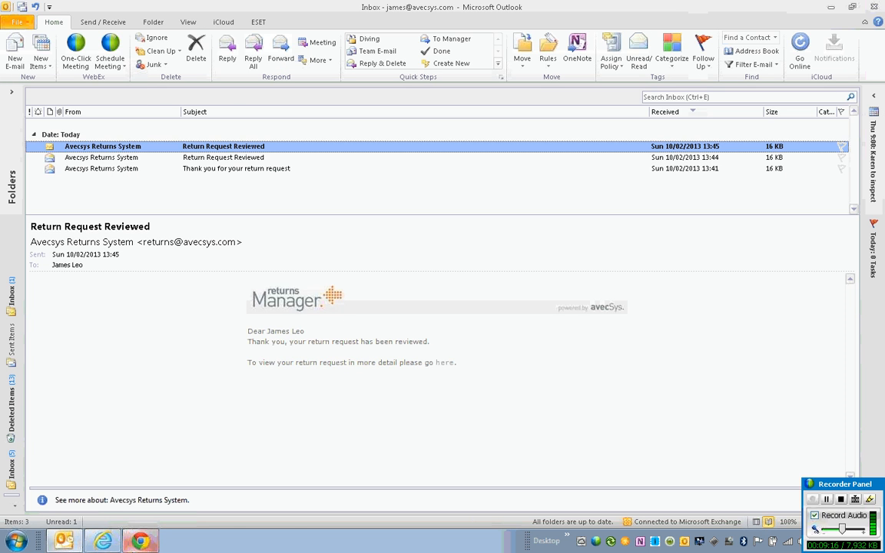
- Switch to Internet Explorer and open the accepted return request dated Sun 10/02/2013 for booking in
{"action": "left_click", "coordinate": [108, 543]}
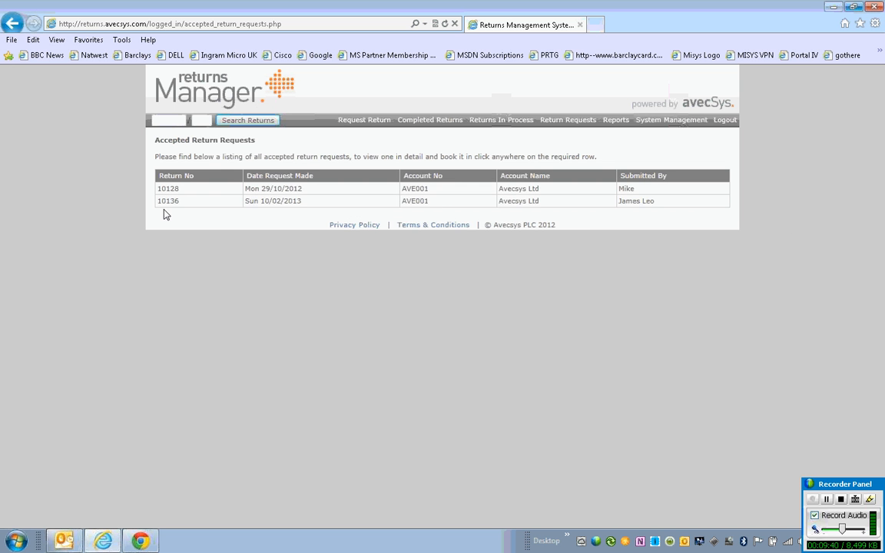
{"action": "left_click", "coordinate": [320, 205]}
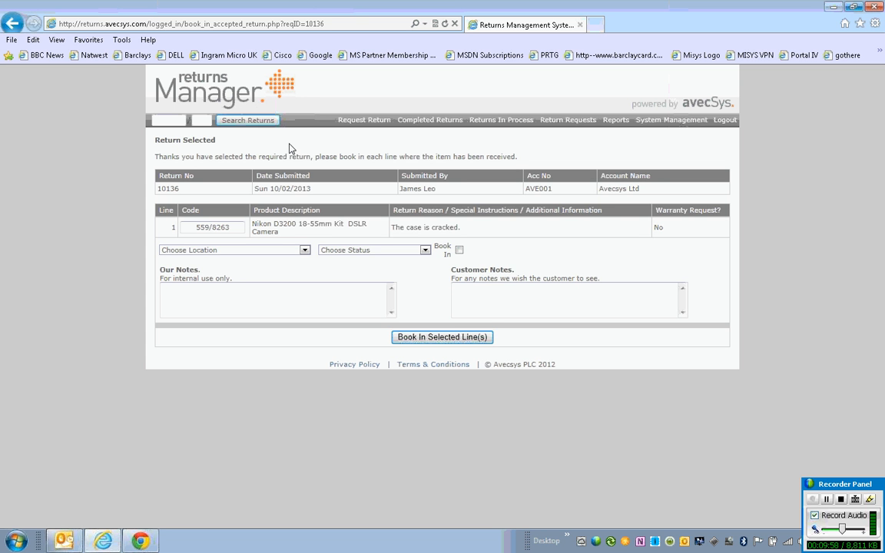
{"action": "left_click", "coordinate": [174, 120]}
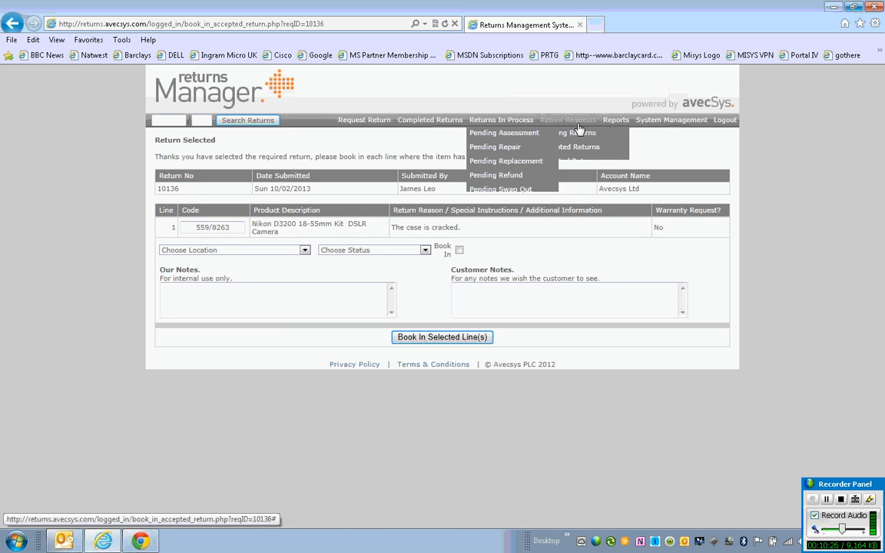
- Copy the request's return number and use it to search for the return from the rejected requests page
{"action": "double_click", "coordinate": [176, 192]}
{"action": "key", "text": "ctrl+c"}
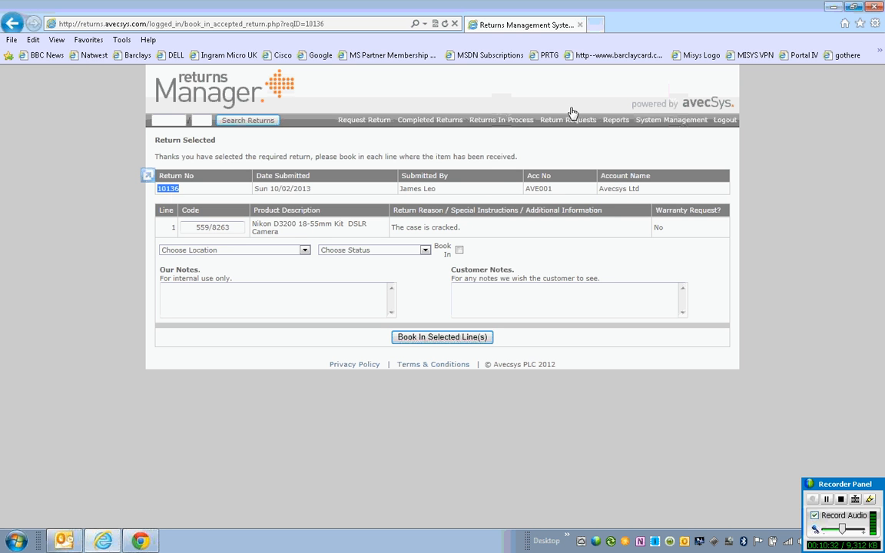
{"action": "mouse_move", "coordinate": [568, 121]}
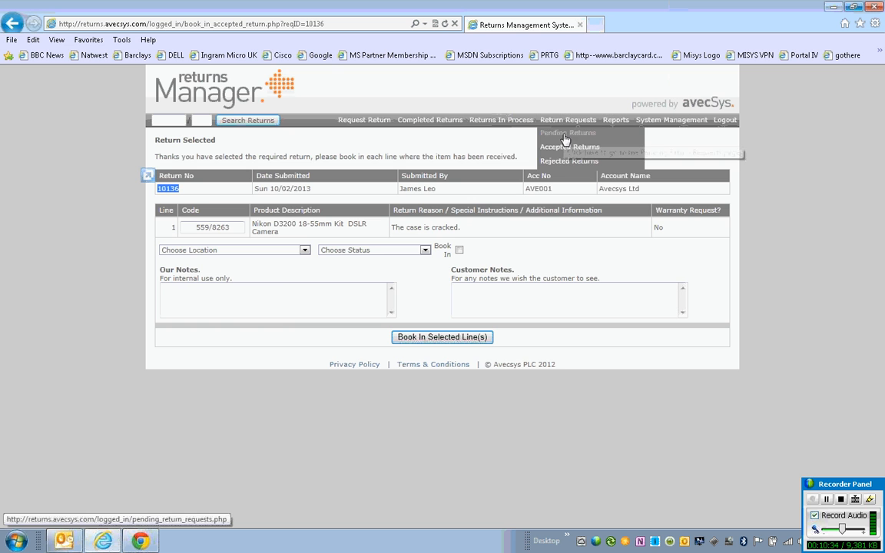
{"action": "left_click", "coordinate": [564, 162]}
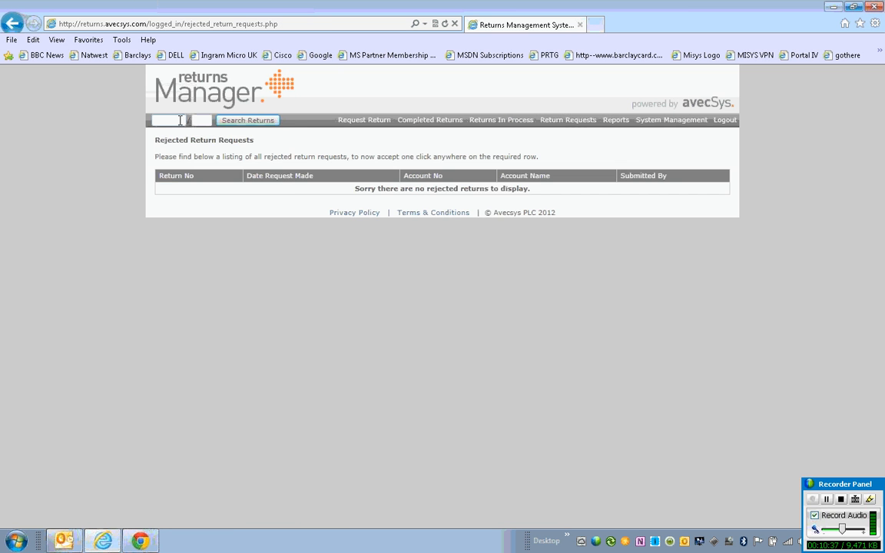
{"action": "left_click", "coordinate": [181, 121]}
{"action": "key", "text": "ctrl+v"}
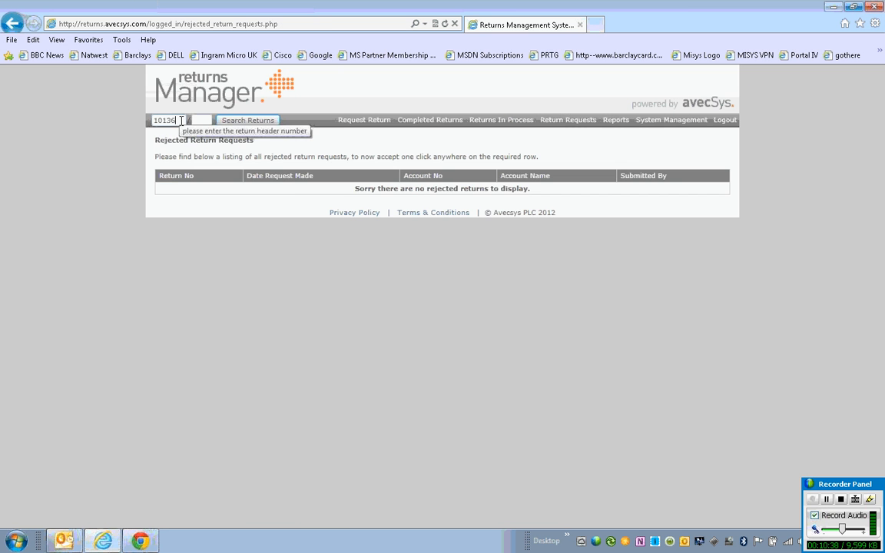
{"action": "left_click", "coordinate": [260, 122]}
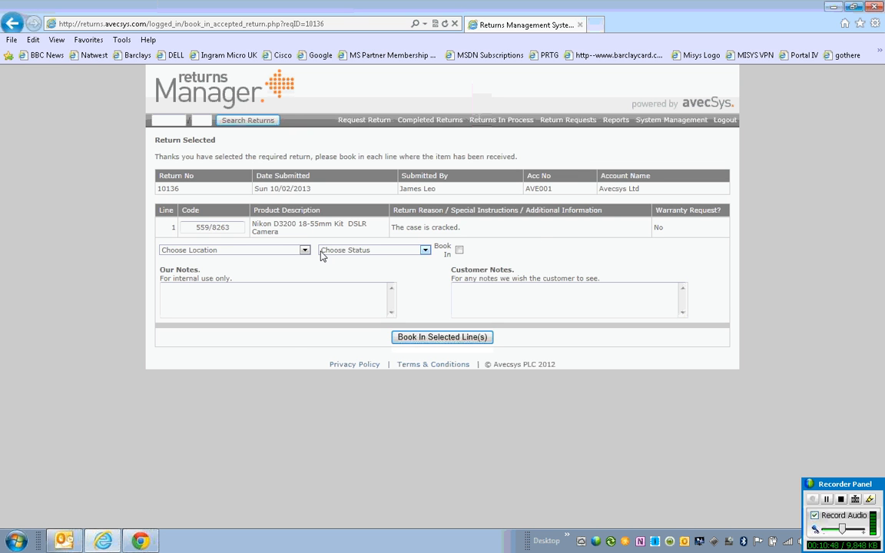
- Enter the internal note "This product suffers from cracked cases, please check the serial number." and the customer note "The strap wasn't returned."
{"action": "left_click", "coordinate": [207, 292]}
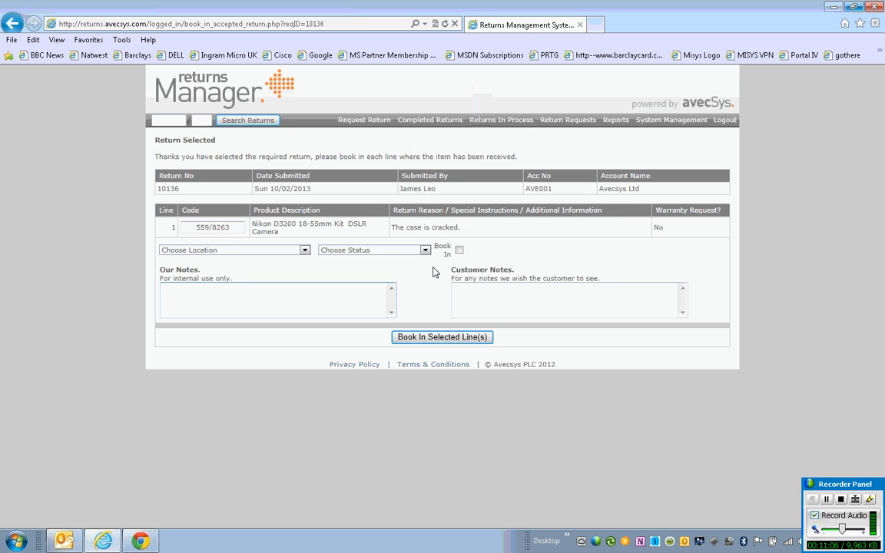
{"action": "type", "text": "This product suffers from thi"}
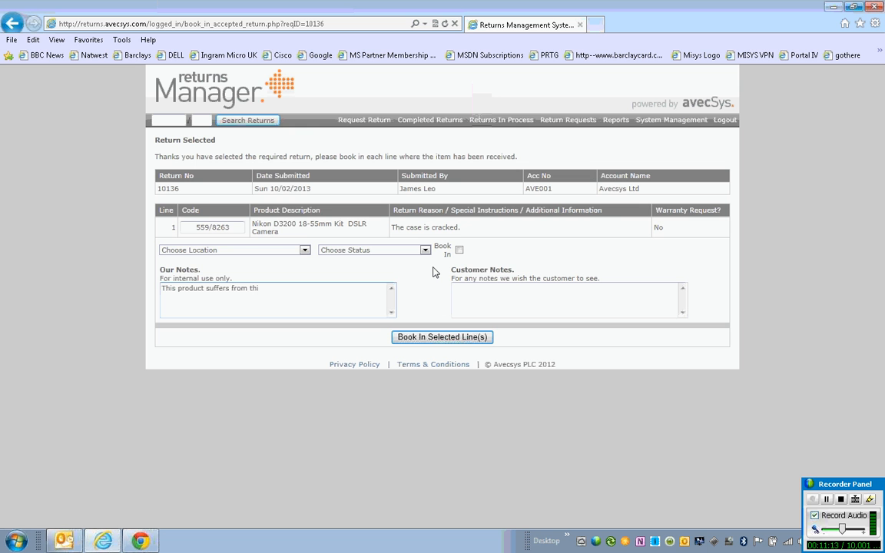
{"action": "key", "text": "BackSpace"}
{"action": "key", "text": "BackSpace"}
{"action": "key", "text": "BackSpace"}
{"action": "type", "text": "cracked cases, please check "}
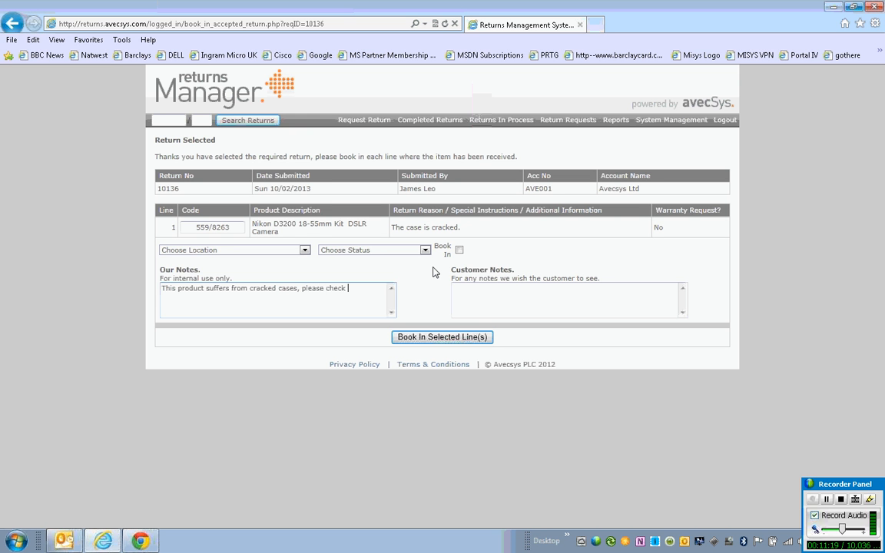
{"action": "type", "text": "the serial number."}
{"action": "key", "text": "Tab"}
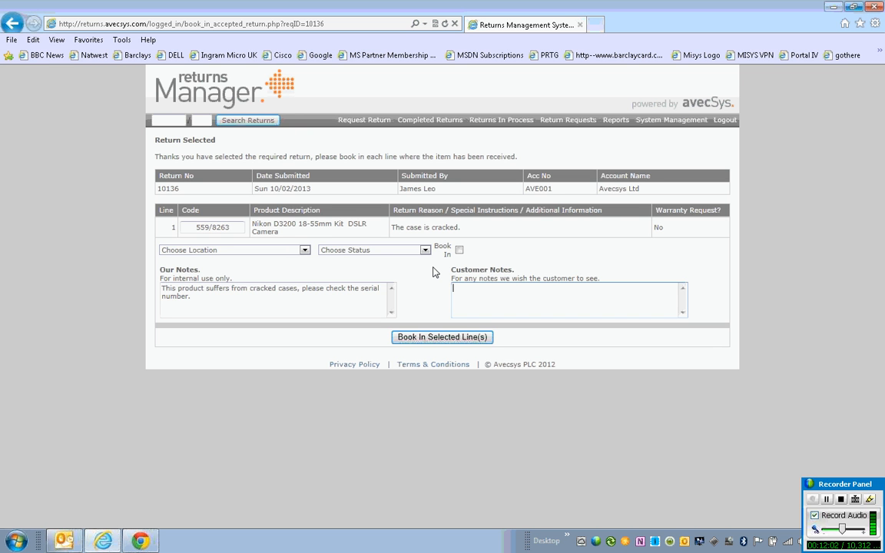
{"action": "type", "text": "The strap wasn't returned."}
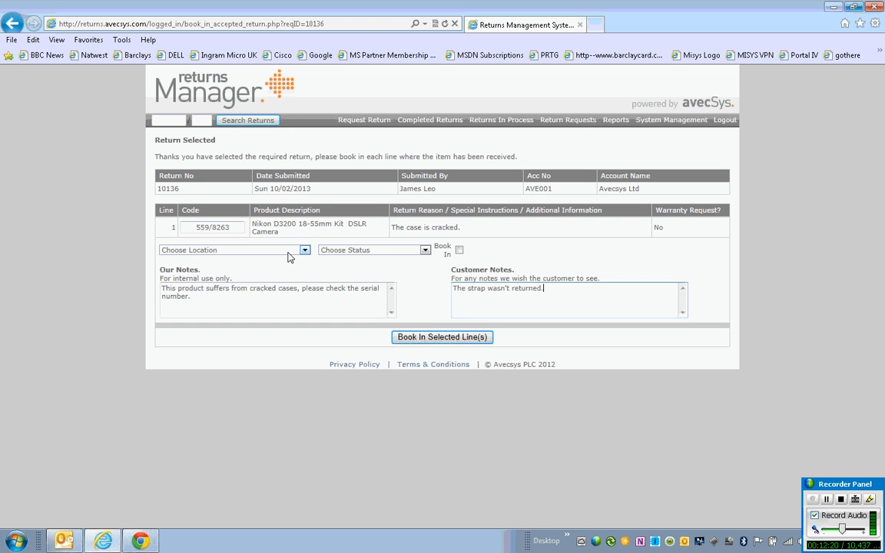
- Book in the camera line with status "Pending Repair" and location "02 - Products Awaiting Repair"
{"action": "left_click", "coordinate": [424, 250]}
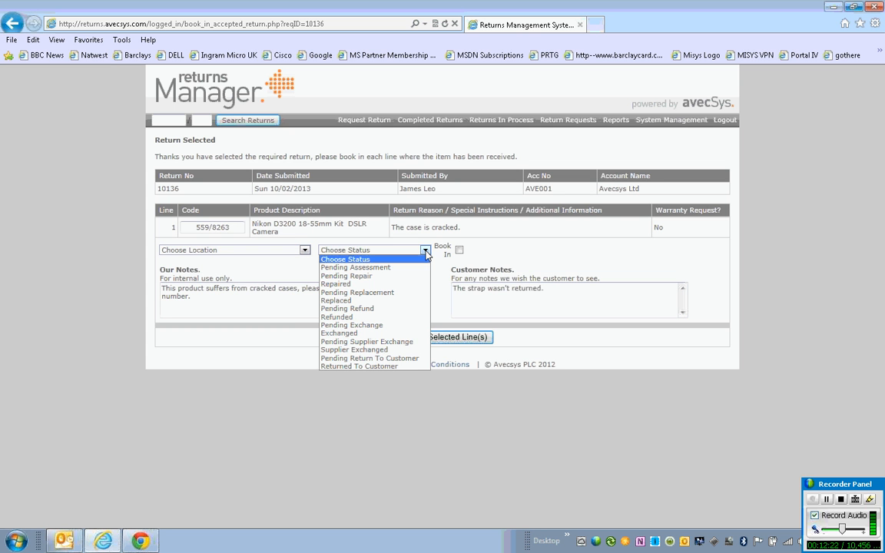
{"action": "left_click", "coordinate": [377, 277]}
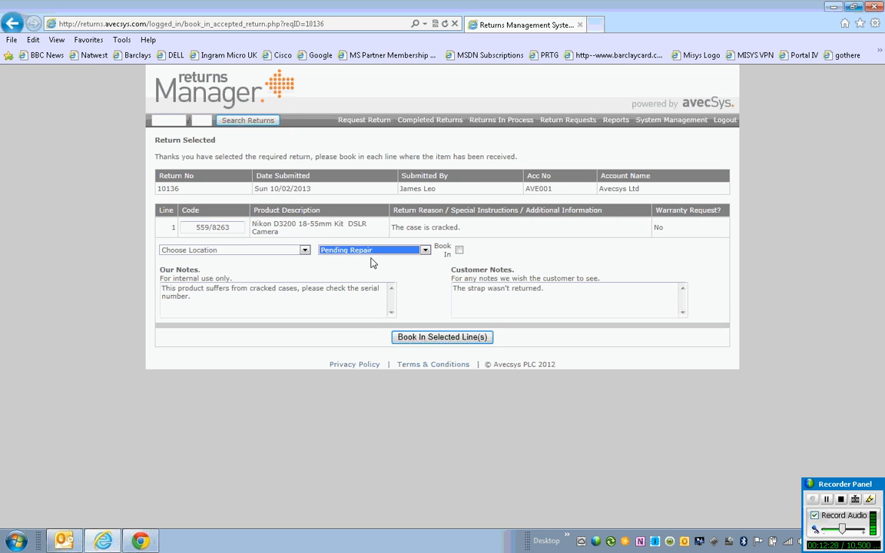
{"action": "left_click", "coordinate": [304, 251]}
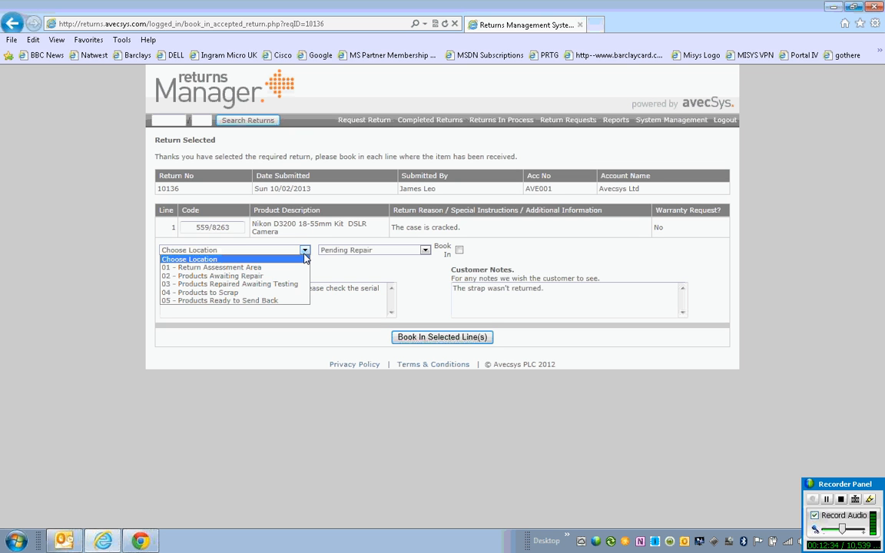
{"action": "left_click", "coordinate": [278, 276]}
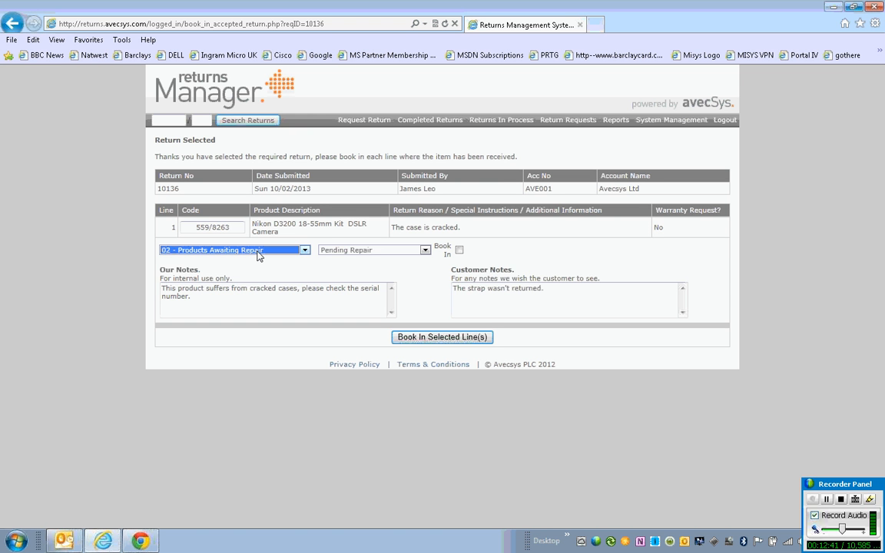
{"action": "left_click", "coordinate": [460, 251]}
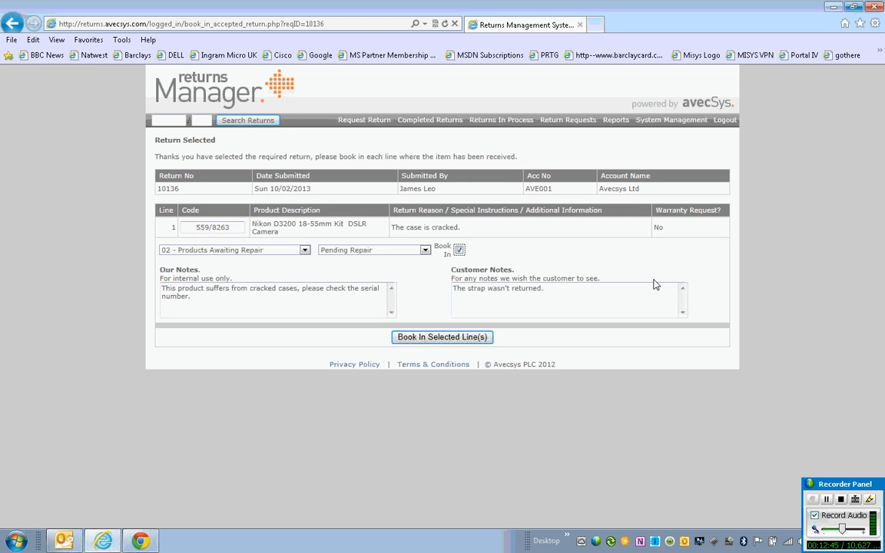
{"action": "left_click", "coordinate": [428, 339]}
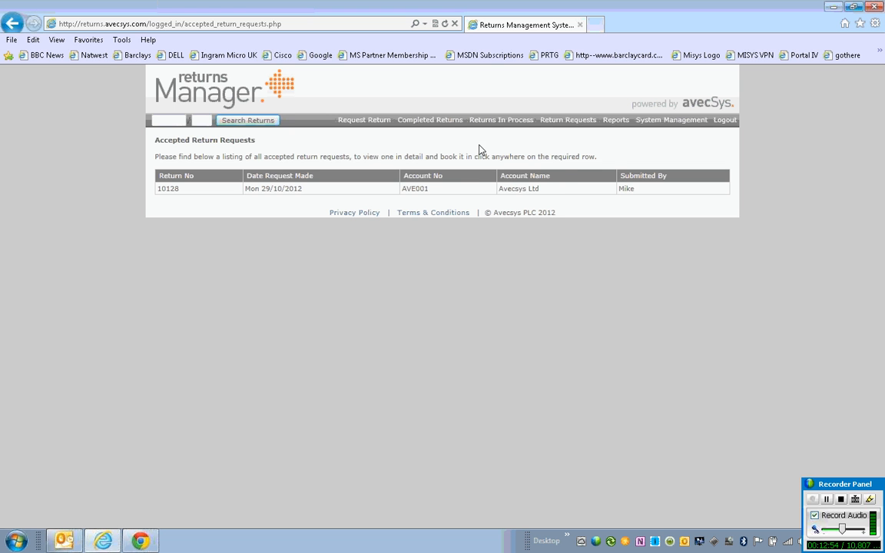
{"action": "mouse_move", "coordinate": [568, 121]}
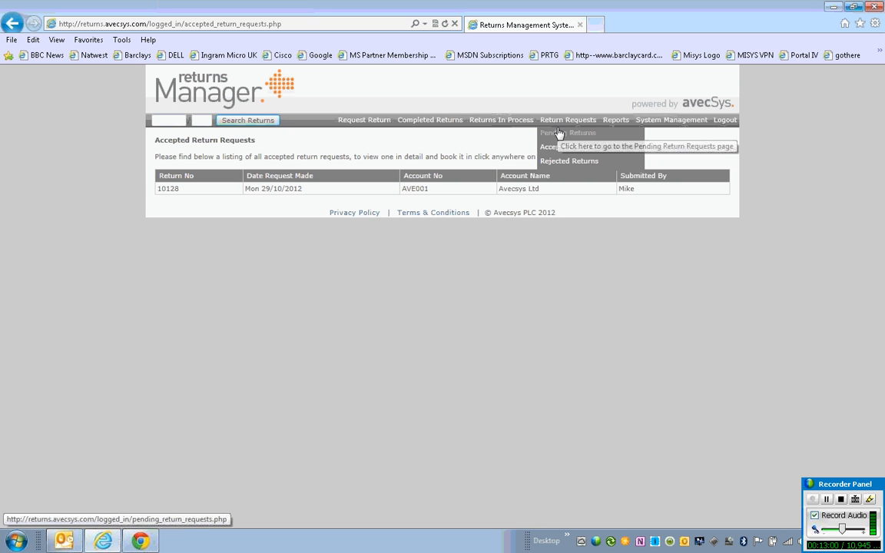
- Display the list of returned products pending repair, and check the Outlook inbox for new mail
{"action": "mouse_move", "coordinate": [507, 124]}
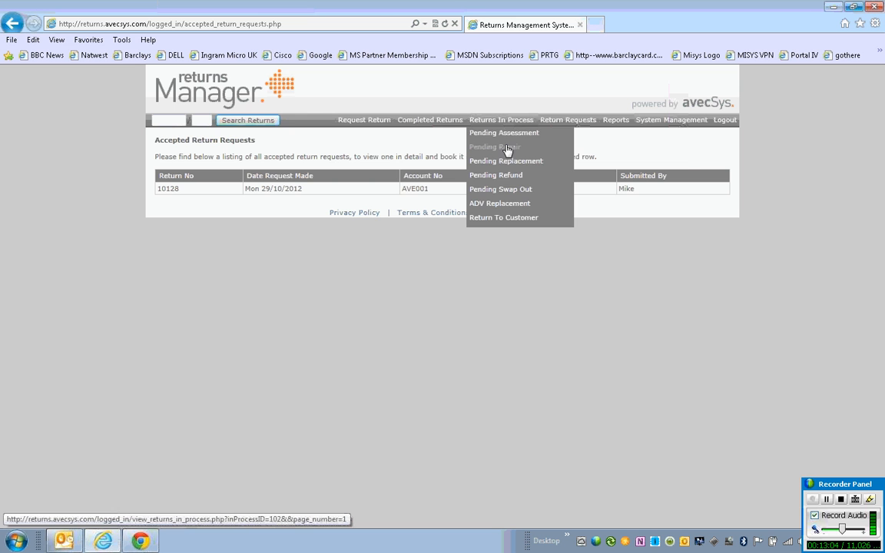
{"action": "left_click", "coordinate": [506, 150]}
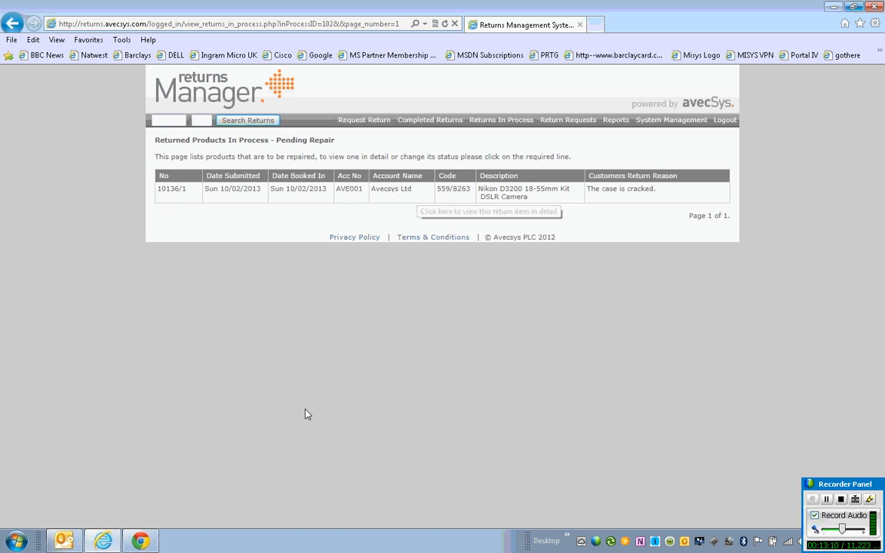
{"action": "left_click", "coordinate": [64, 541]}
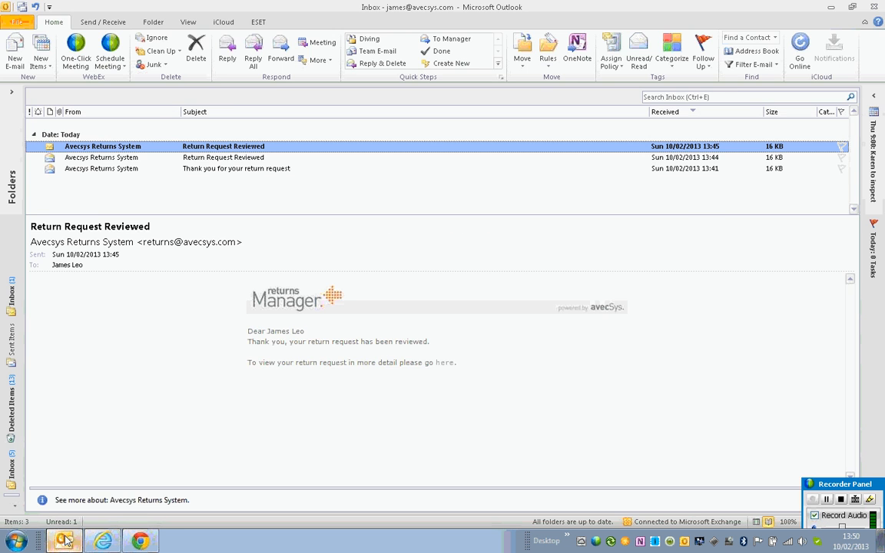
{"action": "left_click", "coordinate": [66, 540]}
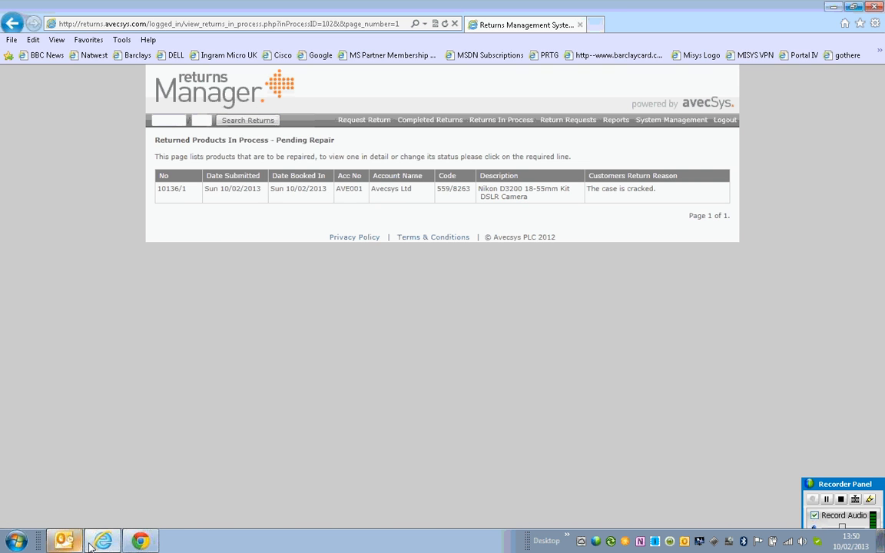
- Switch to Chrome, refresh the customer's return request page to check its status, and activate the chase return notes field
{"action": "left_click", "coordinate": [141, 542]}
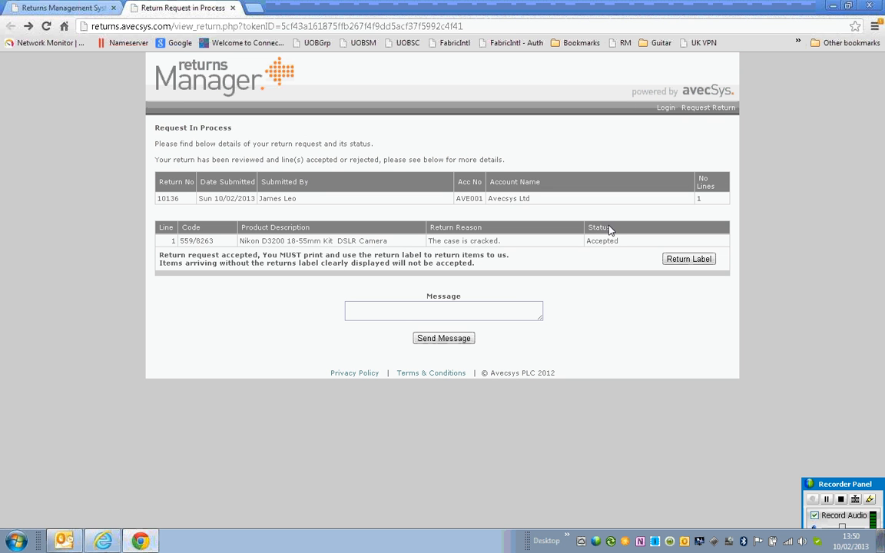
{"action": "left_click", "coordinate": [46, 27]}
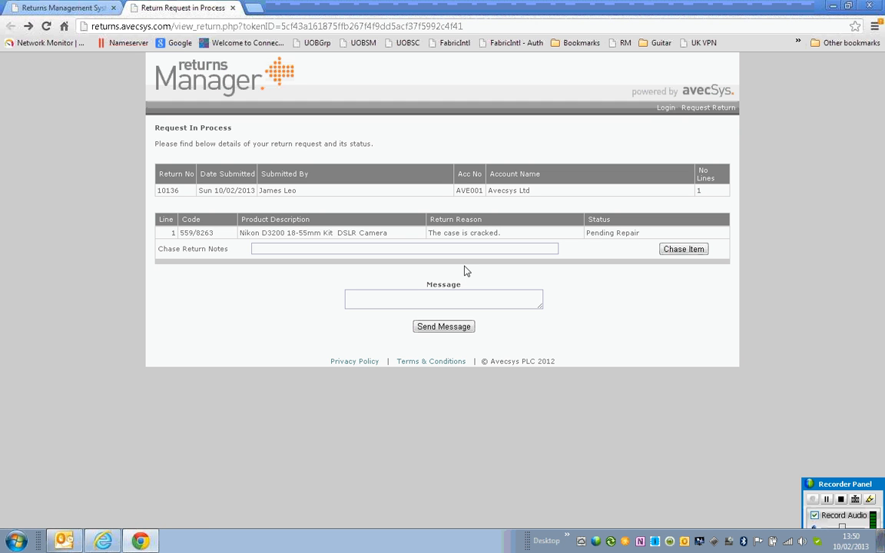
{"action": "left_click", "coordinate": [268, 246]}
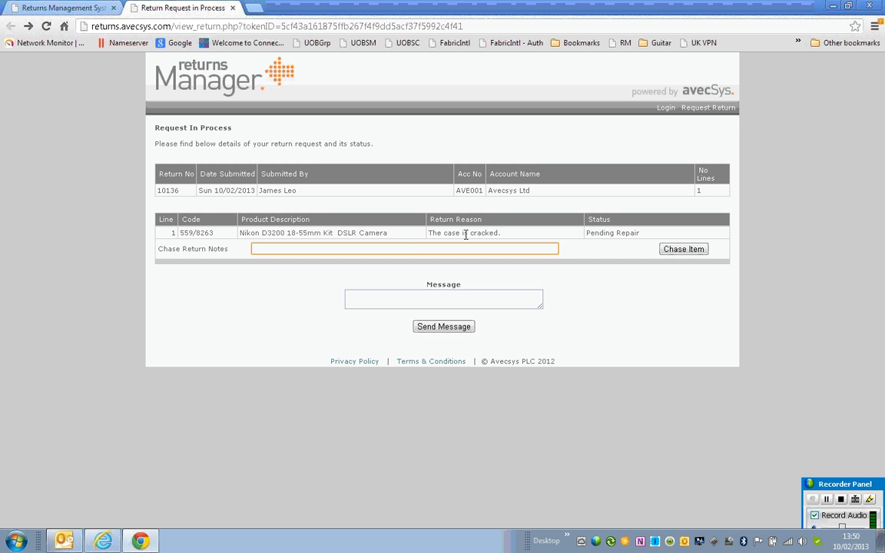
- Switch to Internet Explorer, open the pending-repair camera return and append "Serial number checked and it was from a different batch." to the internal notes
{"action": "left_click", "coordinate": [140, 542]}
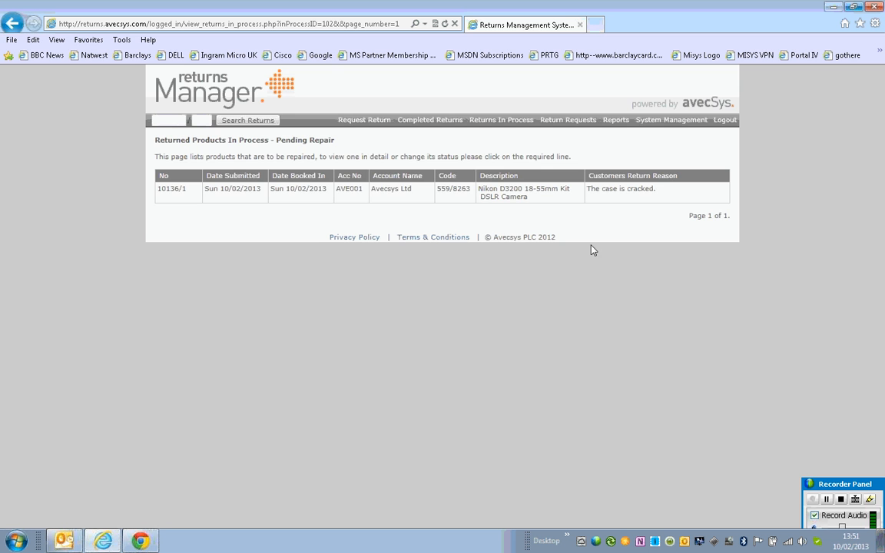
{"action": "left_click", "coordinate": [432, 198]}
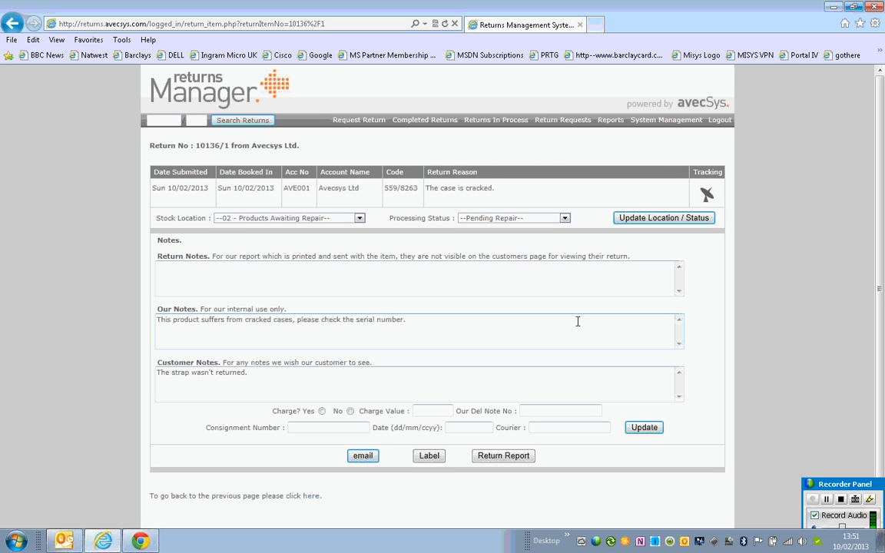
{"action": "type", "text": "Serial number checked and it was f"}
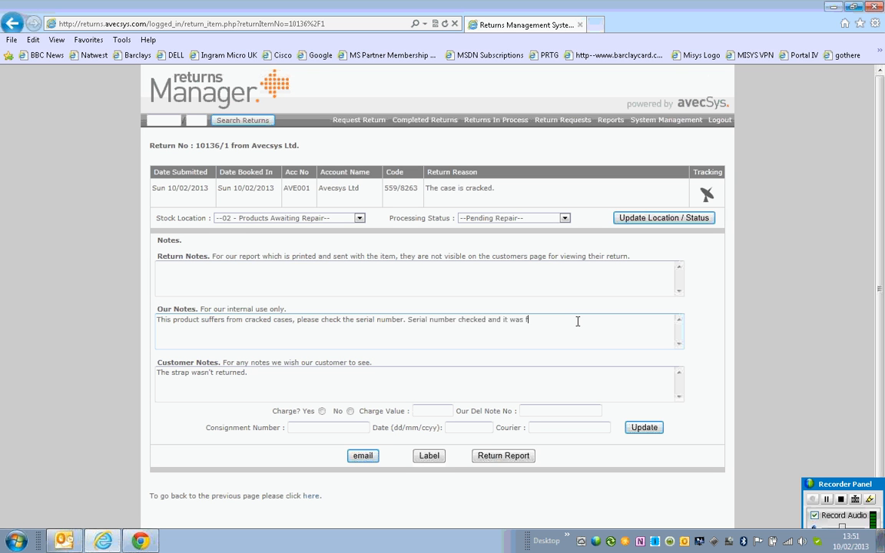
{"action": "type", "text": "rom a differn"}
{"action": "type", "text": "nt batch."}
- Enter the return note "The side case was replaced.", mark the repair as chargeable at 120, and save the return information
{"action": "left_click", "coordinate": [504, 286]}
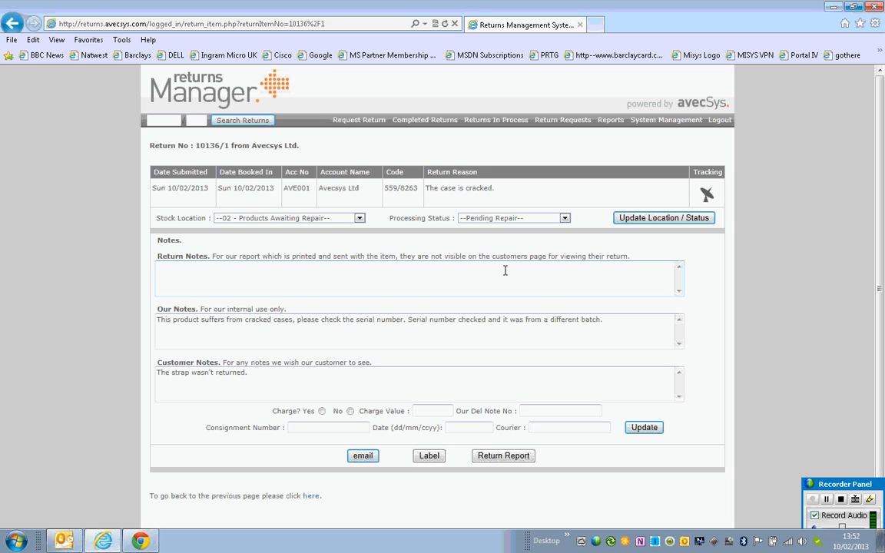
{"action": "type", "text": "The side case was replaced."}
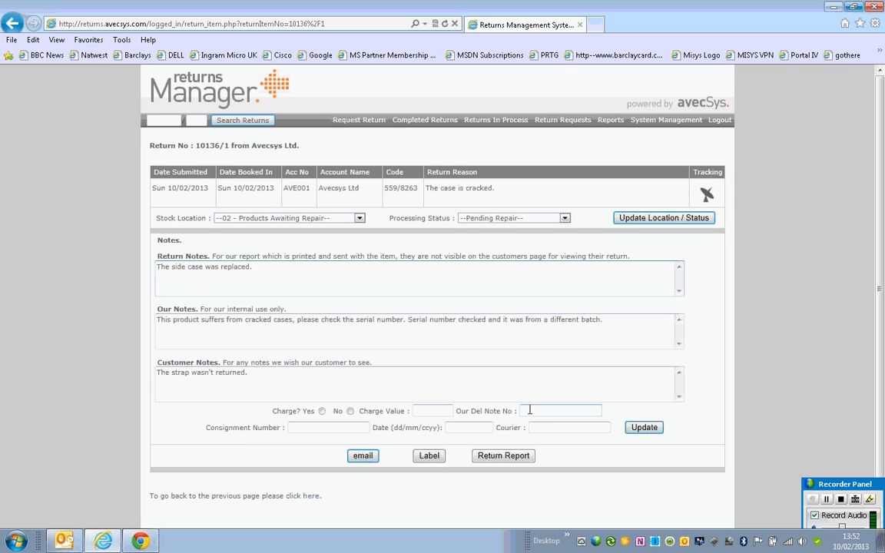
{"action": "left_click", "coordinate": [322, 412]}
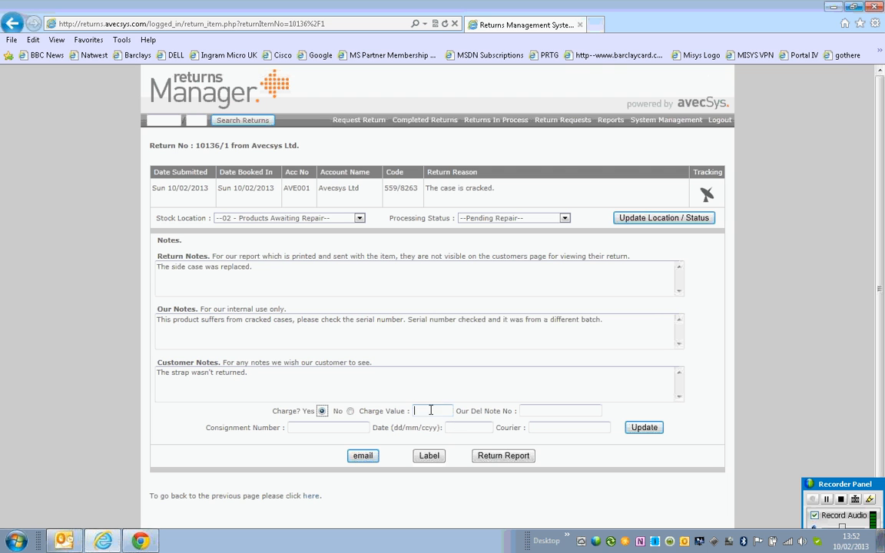
{"action": "type", "text": "120"}
{"action": "key", "text": "Tab"}
{"action": "left_click", "coordinate": [644, 428]}
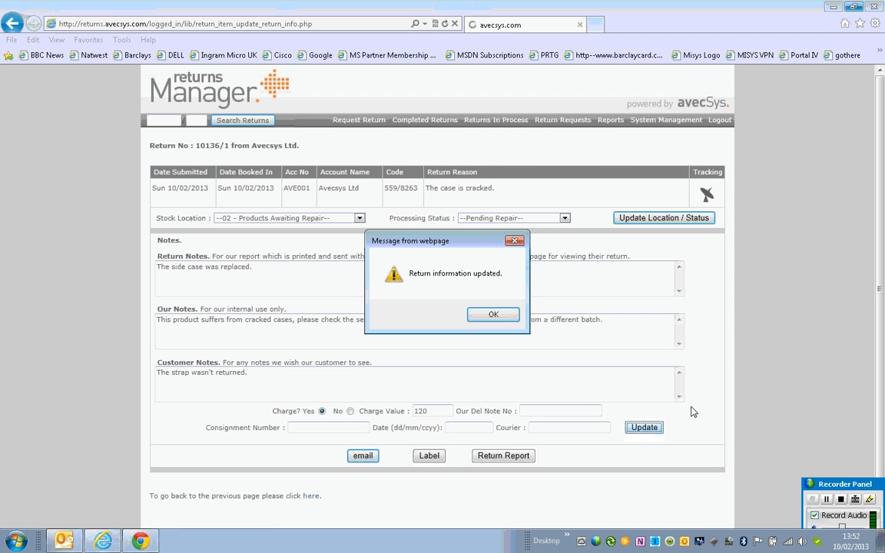
{"action": "left_click", "coordinate": [508, 316]}
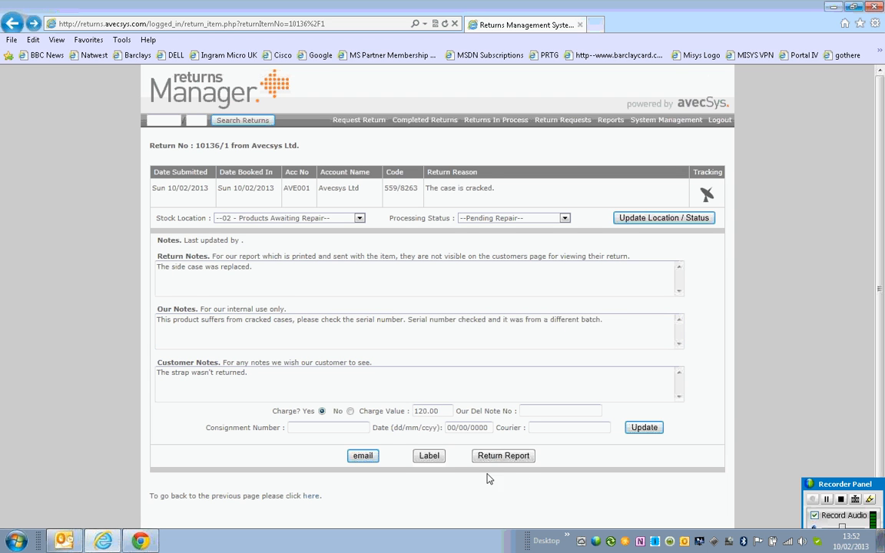
- View the return report for the camera and go back to the return item
{"action": "left_click", "coordinate": [503, 456]}
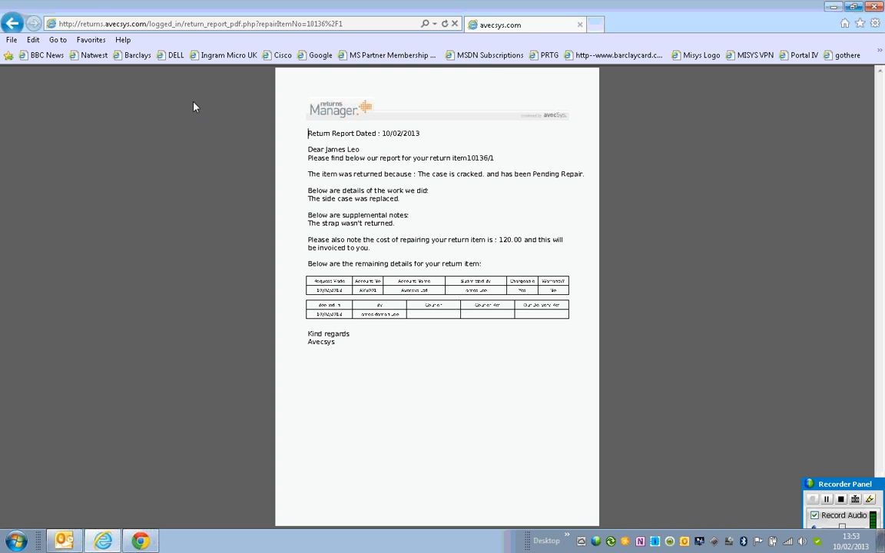
{"action": "left_click", "coordinate": [13, 24]}
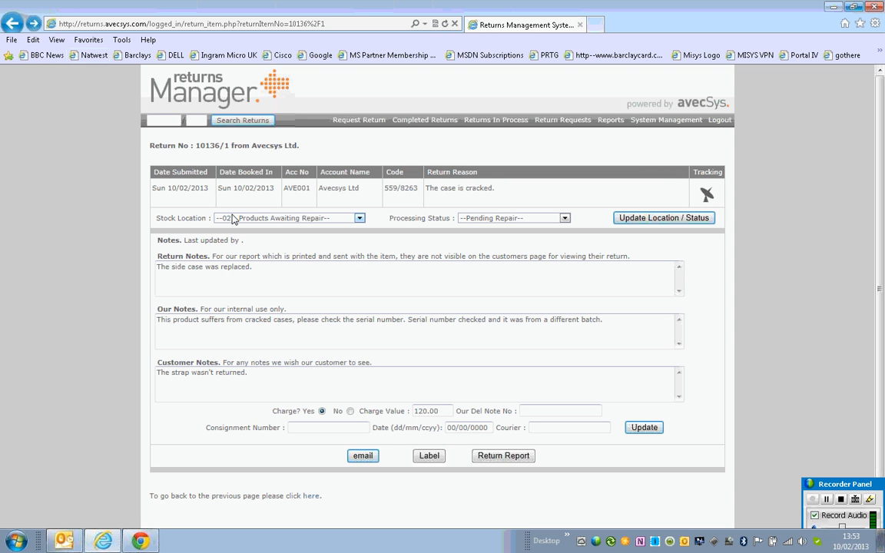
- Update the camera return to status "Repaired" and stock location "03 - Products Repaired Awaiting Testing"
{"action": "left_click", "coordinate": [564, 219]}
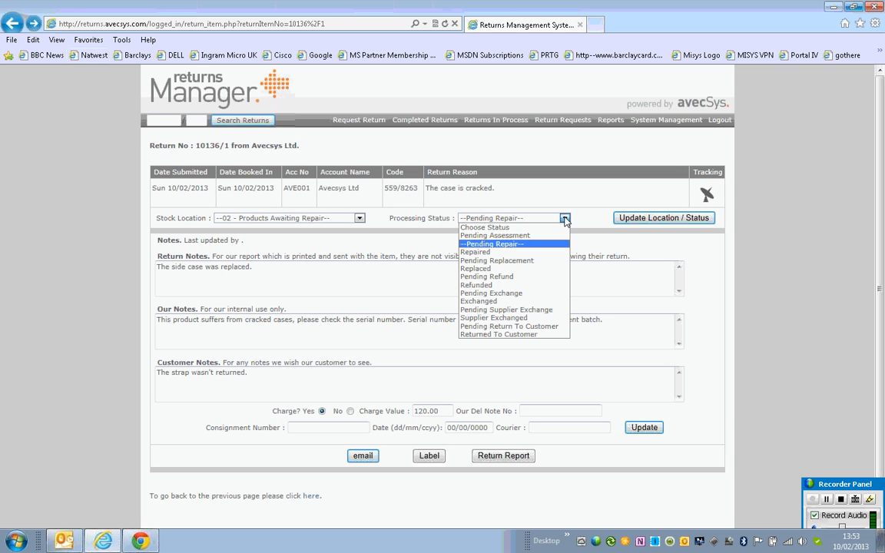
{"action": "left_click", "coordinate": [488, 252]}
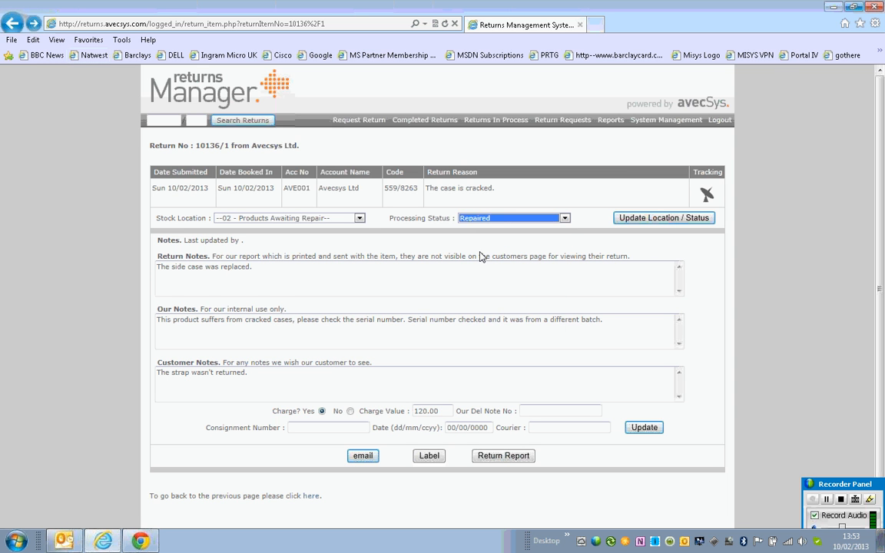
{"action": "left_click", "coordinate": [360, 218]}
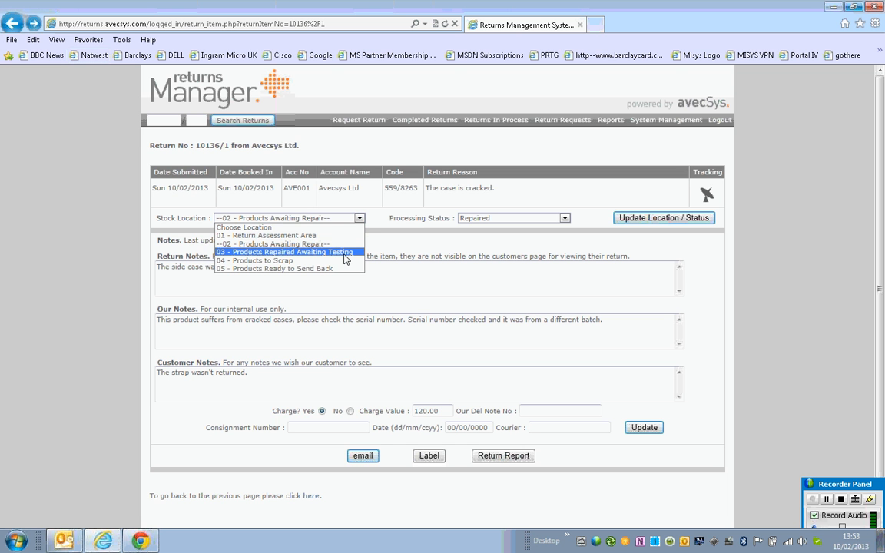
{"action": "left_click", "coordinate": [344, 255]}
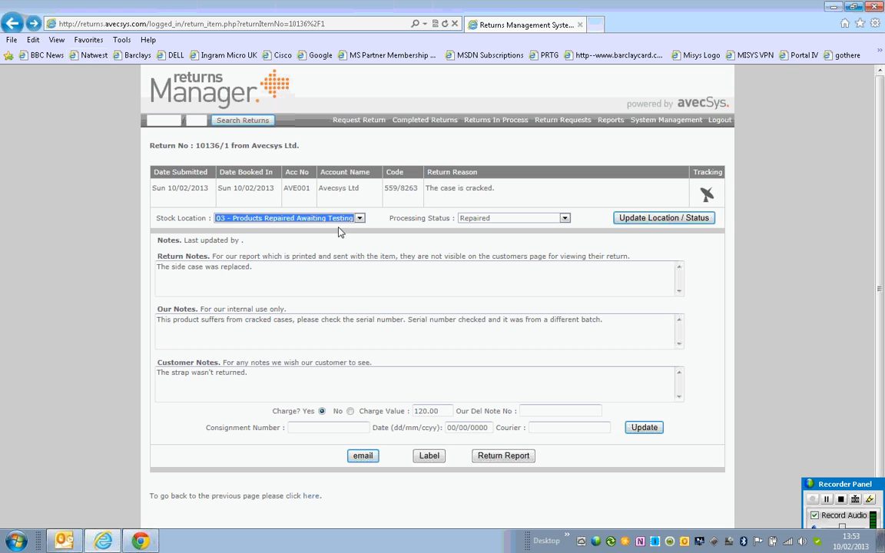
{"action": "left_click", "coordinate": [637, 219]}
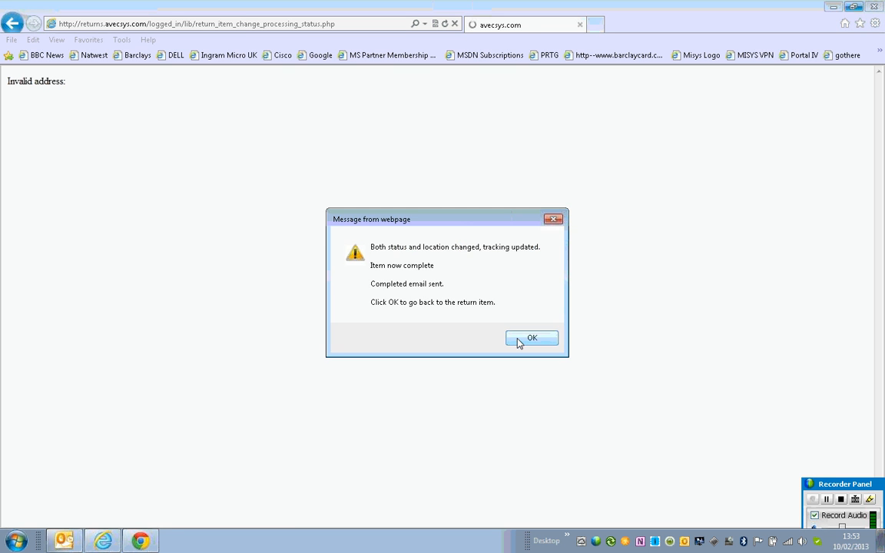
{"action": "left_click", "coordinate": [532, 339]}
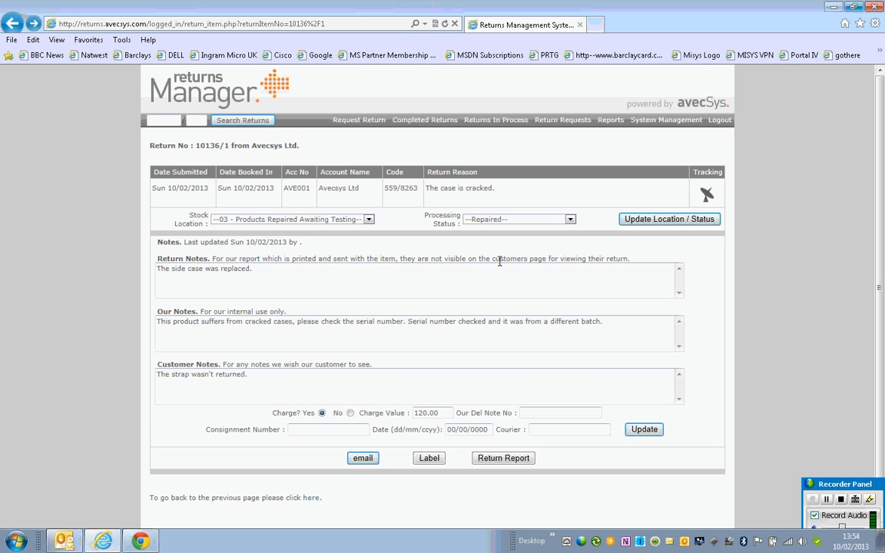
- Switch to Outlook and read the newest email, which concerns the completed return item
{"action": "left_click", "coordinate": [68, 542]}
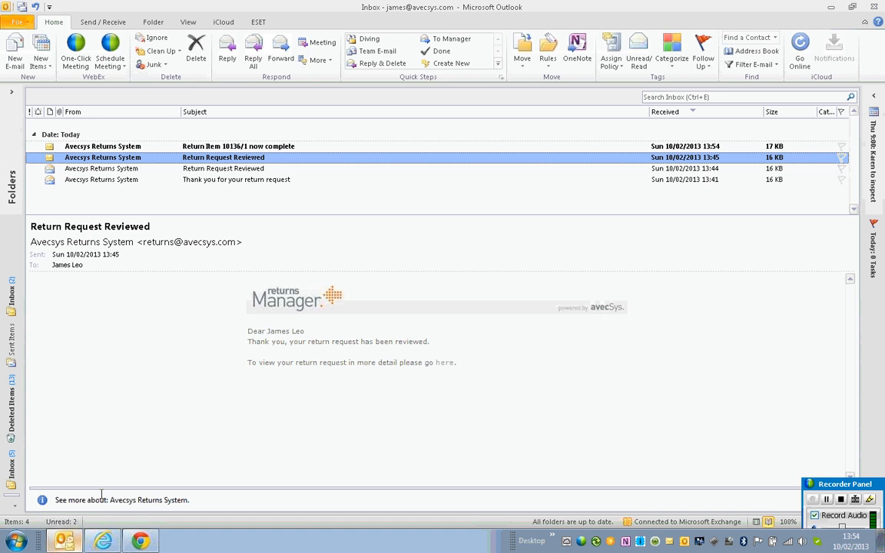
{"action": "left_click", "coordinate": [206, 146]}
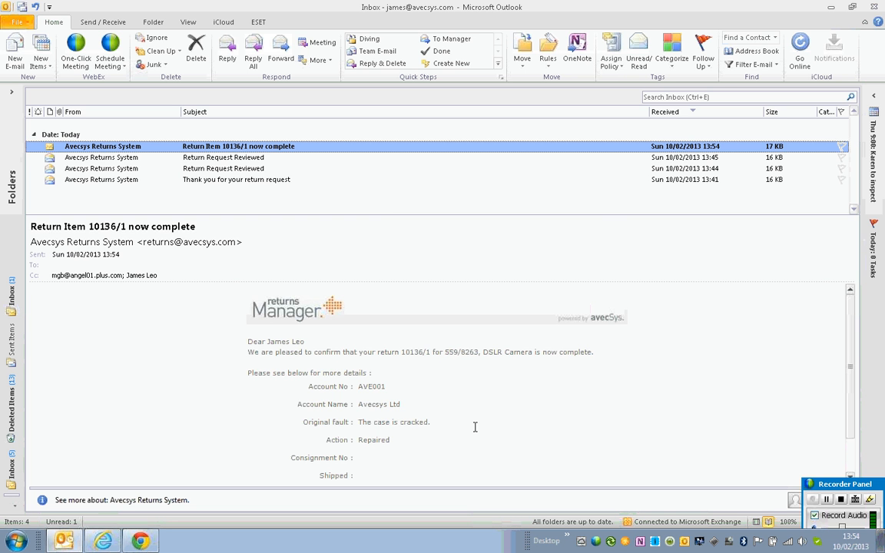
{"action": "scroll", "coordinate": [461, 431], "scroll_direction": "down", "scroll_amount": 1}
{"action": "scroll", "coordinate": [461, 430], "scroll_direction": "down", "scroll_amount": 1}
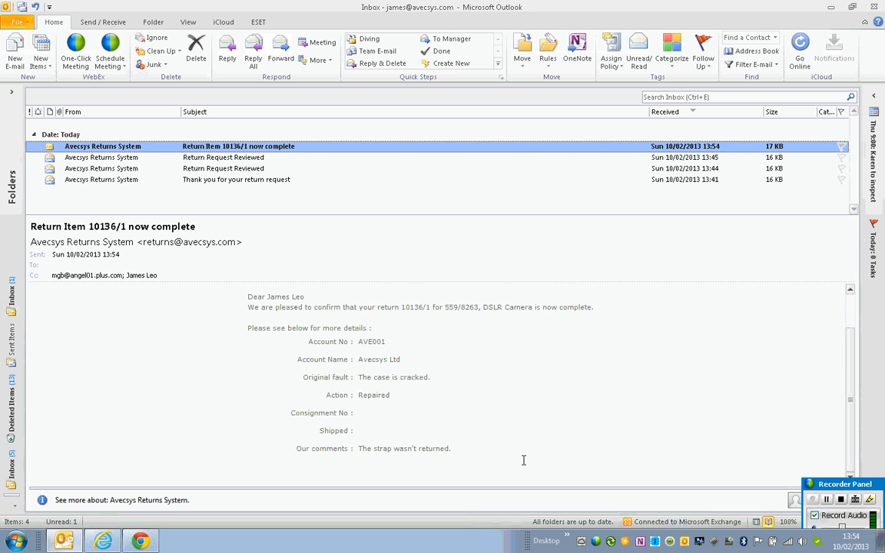
{"action": "scroll", "coordinate": [524, 460], "scroll_direction": "up", "scroll_amount": 1}
{"action": "scroll", "coordinate": [523, 460], "scroll_direction": "down", "scroll_amount": 1}
{"action": "scroll", "coordinate": [505, 418], "scroll_direction": "up", "scroll_amount": 1}
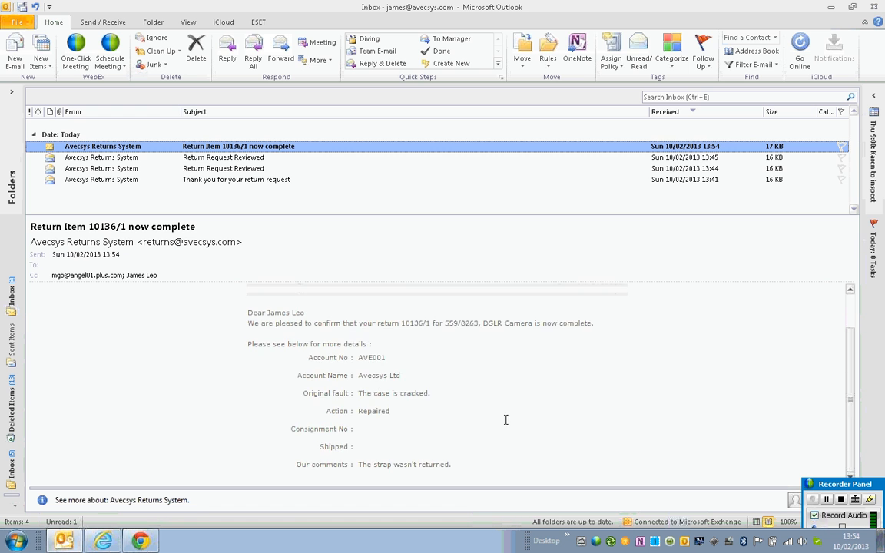
- Switch to Chrome, refresh the customer's return request page, and view and close its return report
{"action": "left_click", "coordinate": [140, 541]}
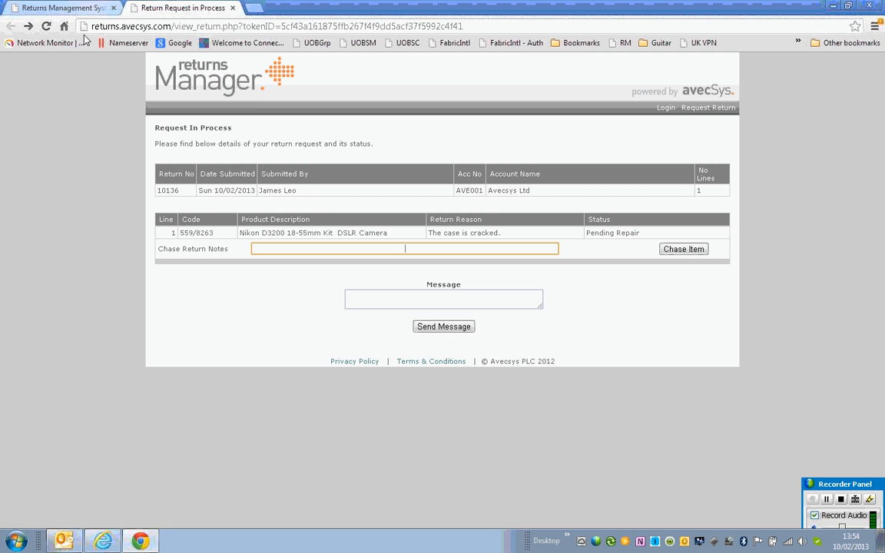
{"action": "left_click", "coordinate": [47, 27]}
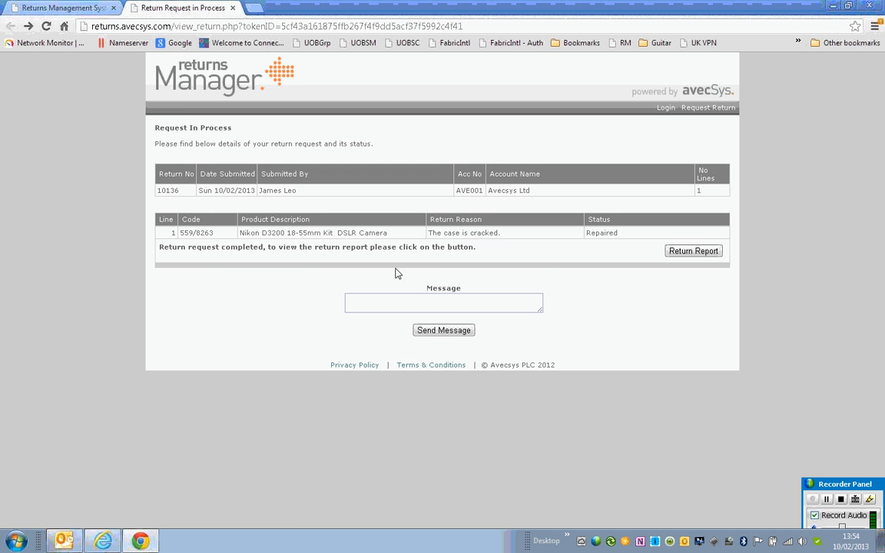
{"action": "left_click", "coordinate": [690, 255]}
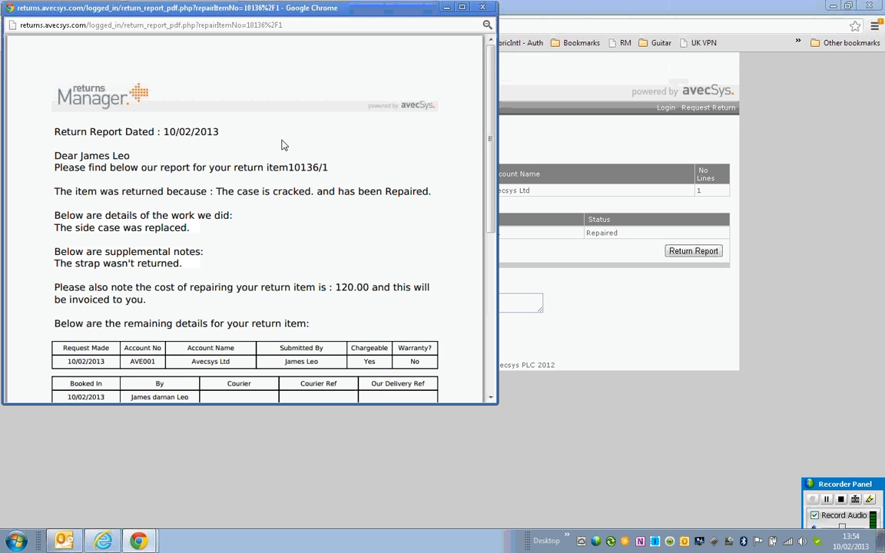
{"action": "left_click", "coordinate": [481, 8]}
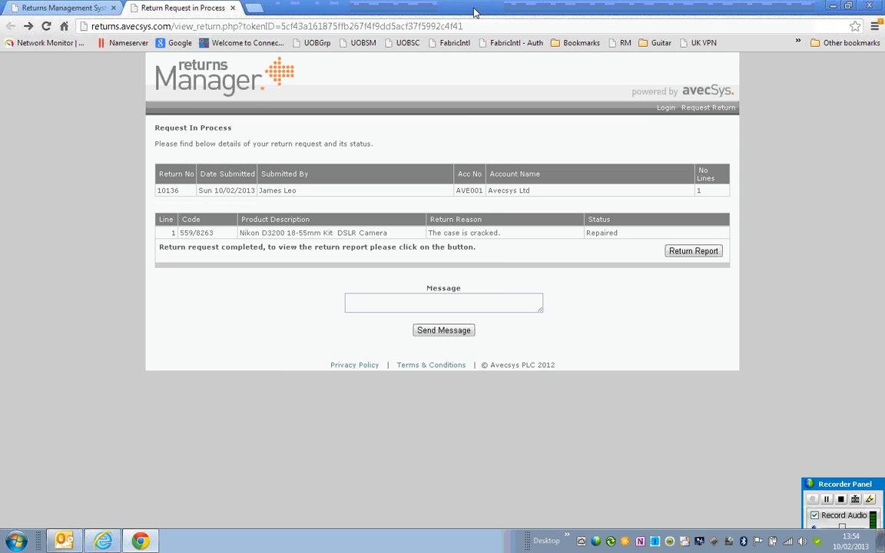
- Switch to Internet Explorer and open the last camera return listed under the completed repaired returns
{"action": "left_click", "coordinate": [103, 541]}
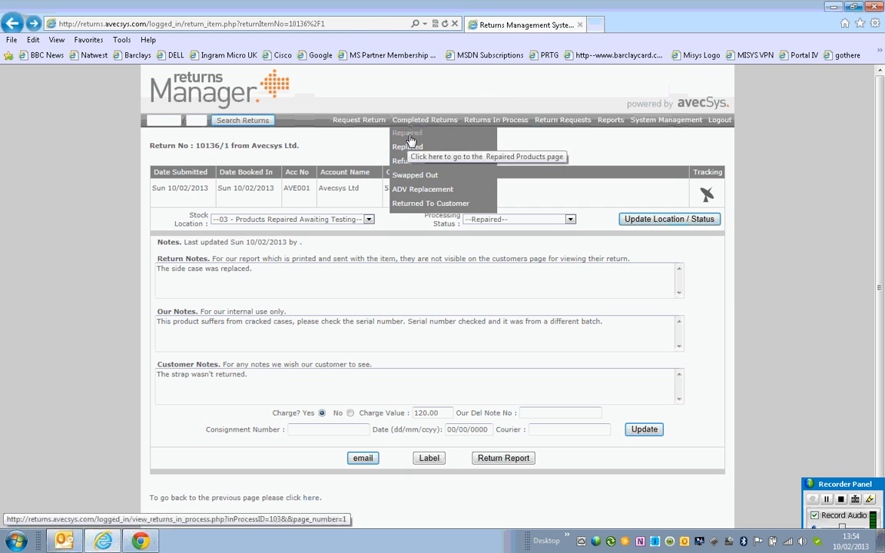
{"action": "left_click", "coordinate": [410, 137]}
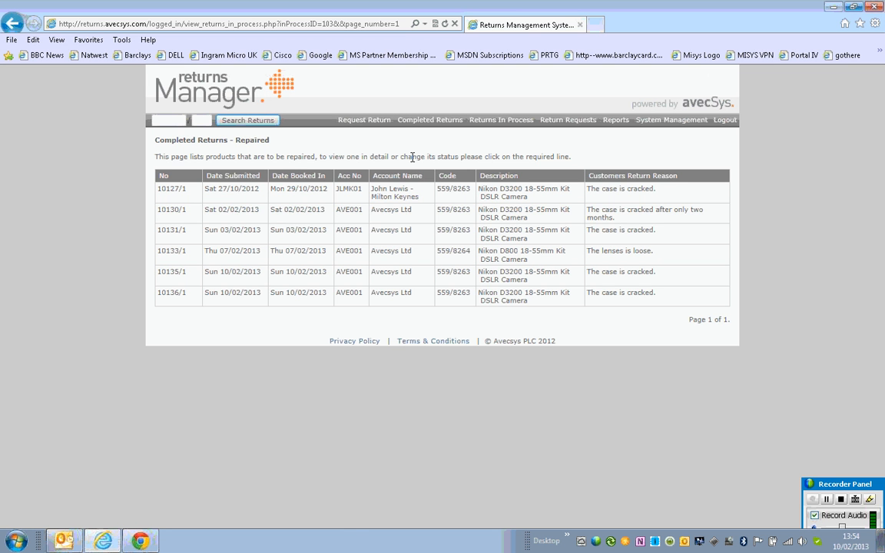
{"action": "left_click", "coordinate": [301, 300]}
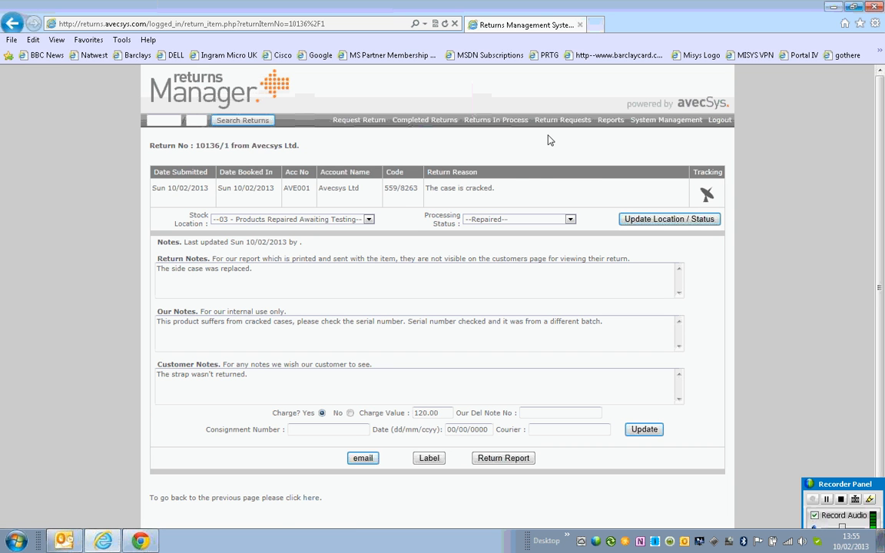
{"action": "mouse_move", "coordinate": [559, 123]}
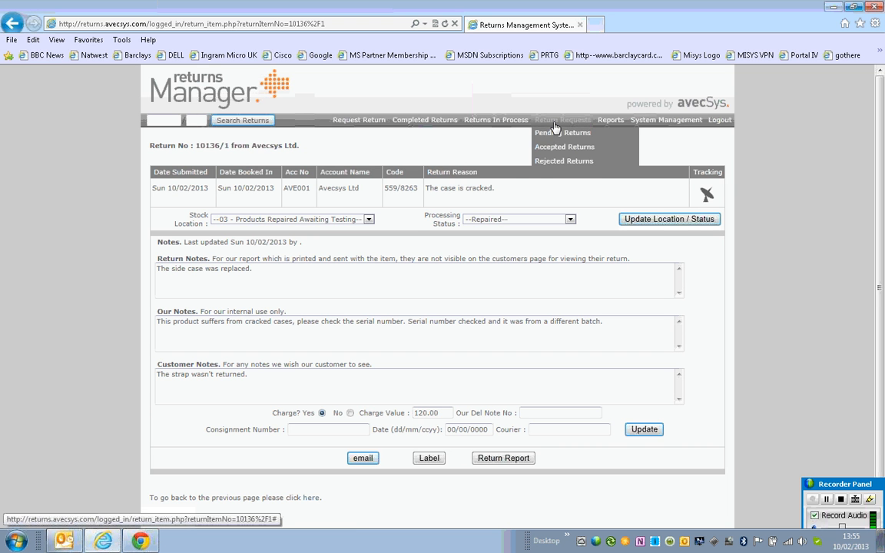
- Look over the in-process and completed return categories, and open the blank return request form
{"action": "mouse_move", "coordinate": [496, 125]}
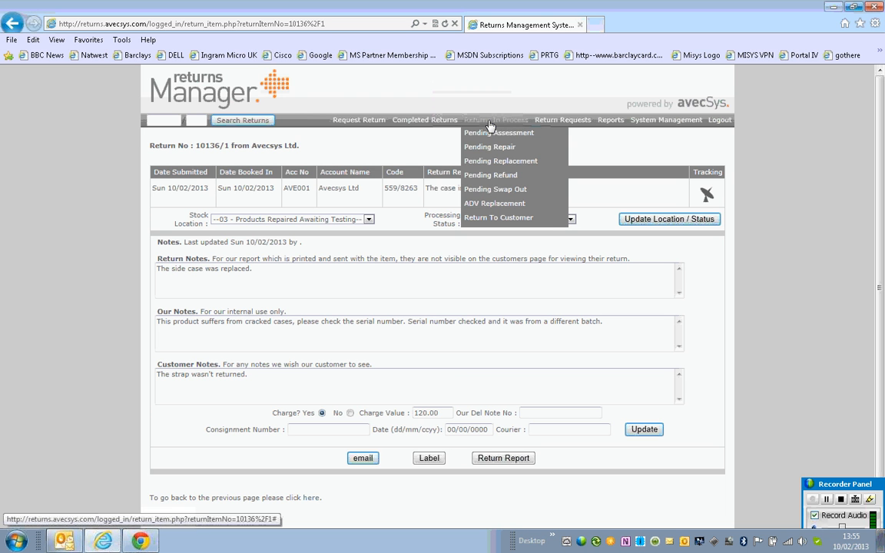
{"action": "mouse_move", "coordinate": [440, 127]}
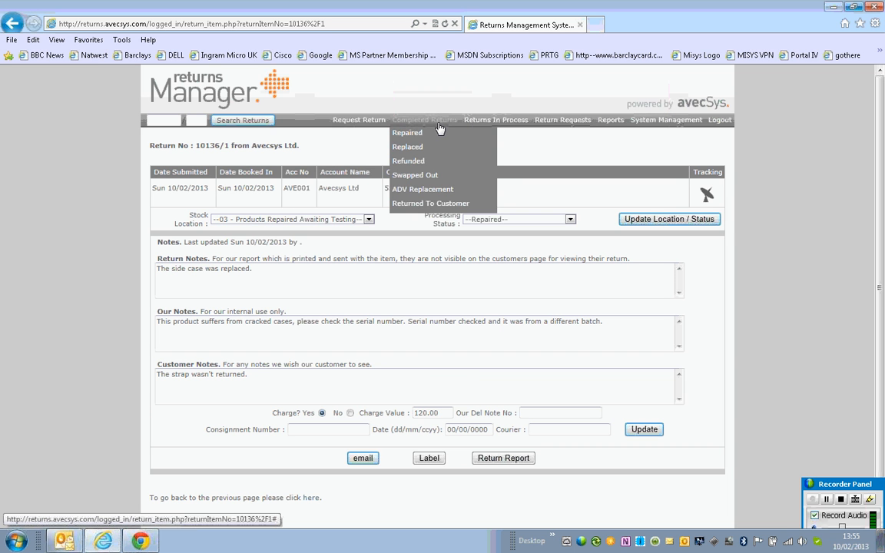
{"action": "left_click", "coordinate": [351, 123]}
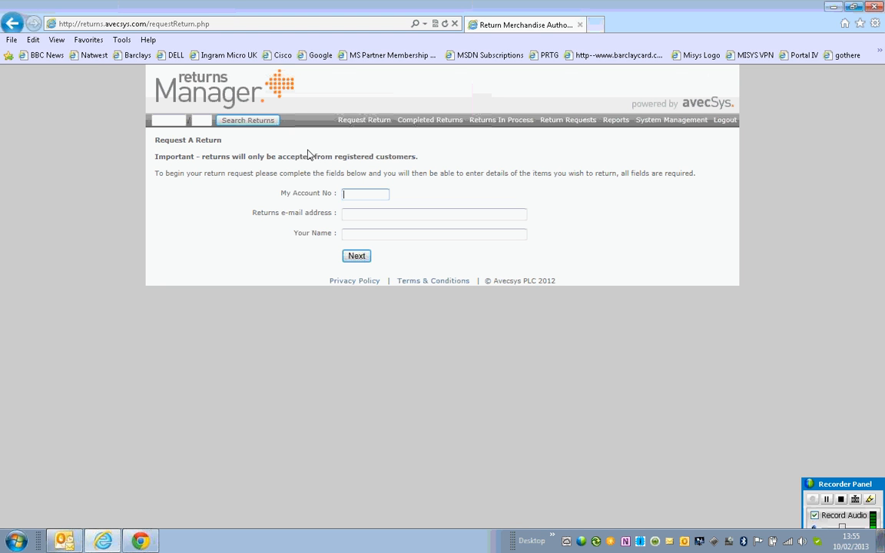
- View the management reports summary, examine the Pending Assessment returns in detail, and return to the summary
{"action": "mouse_move", "coordinate": [615, 122]}
{"action": "left_click", "coordinate": [617, 140]}
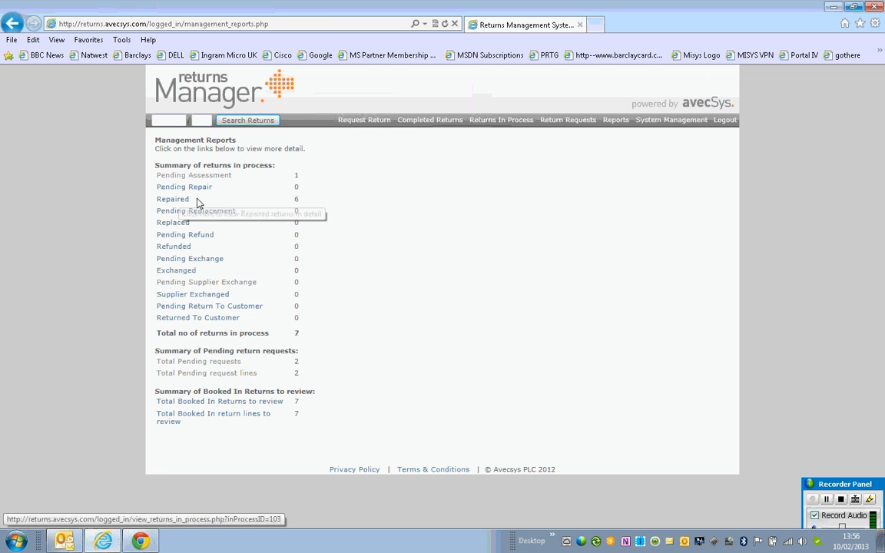
{"action": "left_click", "coordinate": [190, 176]}
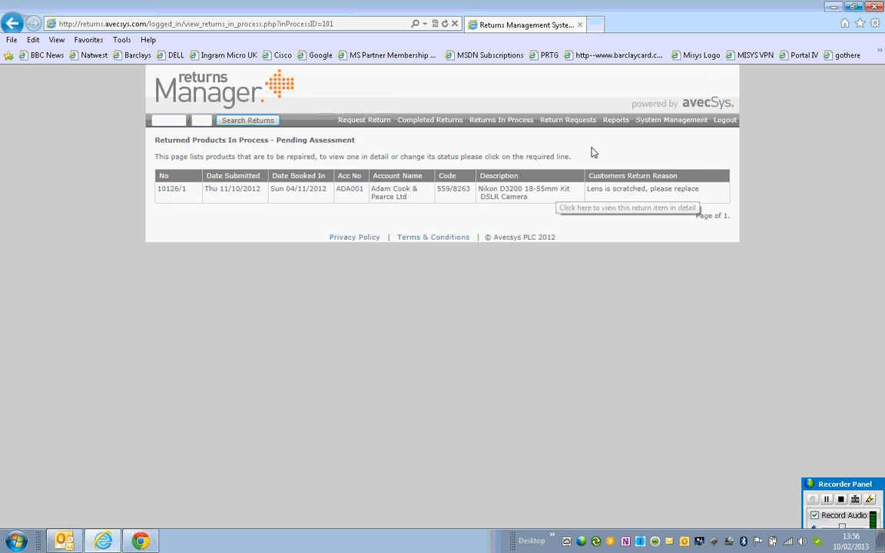
{"action": "mouse_move", "coordinate": [615, 121]}
{"action": "left_click", "coordinate": [613, 137]}
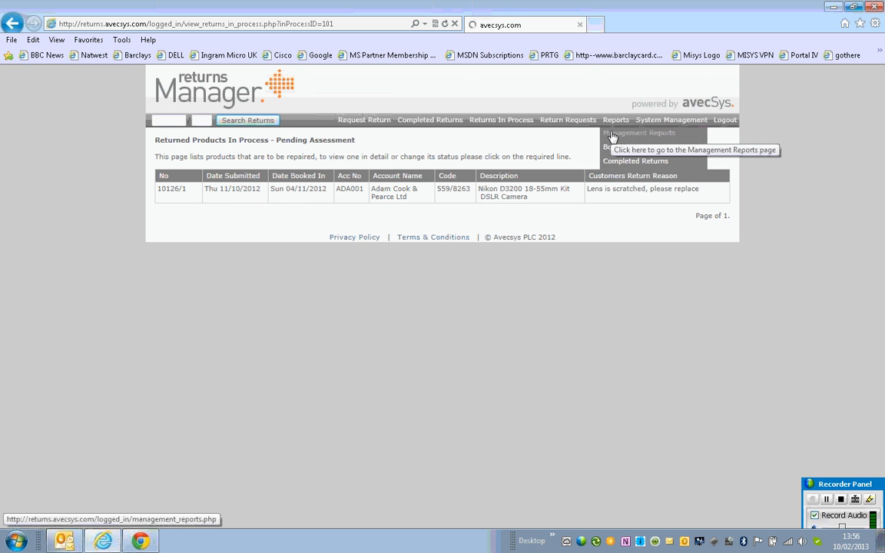
- View the report of booked in returns and the report of completed returns by product
{"action": "mouse_move", "coordinate": [613, 123]}
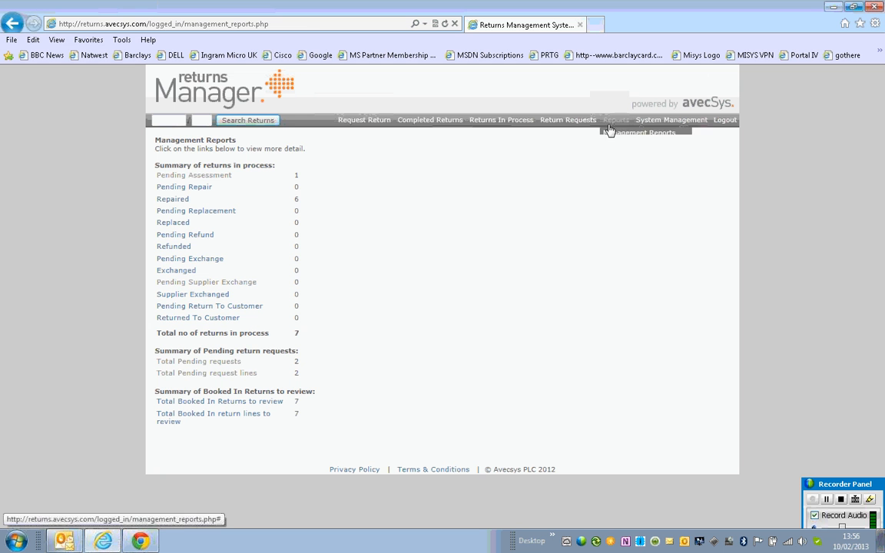
{"action": "left_click", "coordinate": [615, 147]}
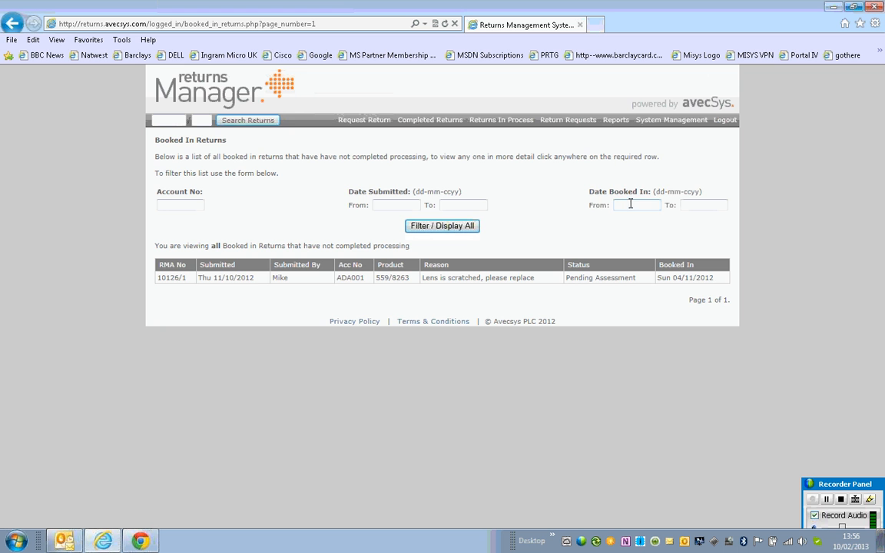
{"action": "mouse_move", "coordinate": [618, 123]}
{"action": "left_click", "coordinate": [630, 161]}
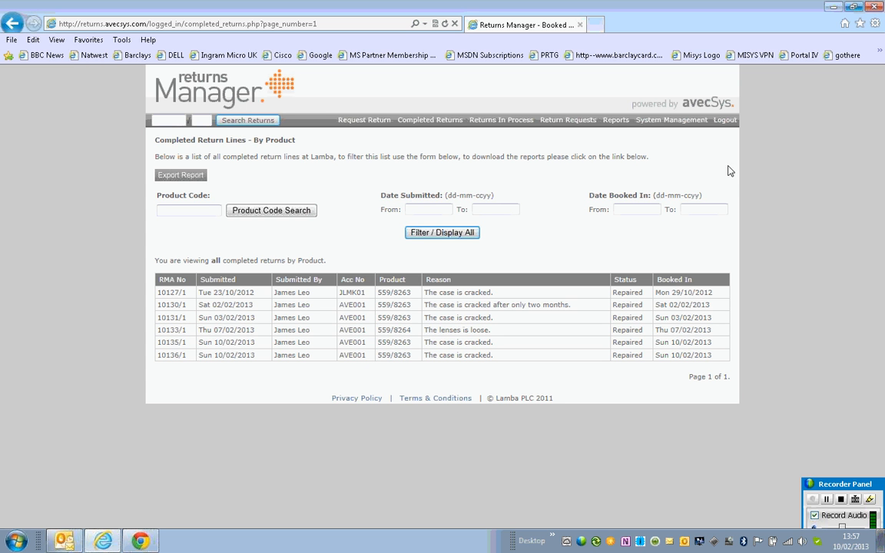
- View the user management page and log out of Returns Manager
{"action": "mouse_move", "coordinate": [670, 122]}
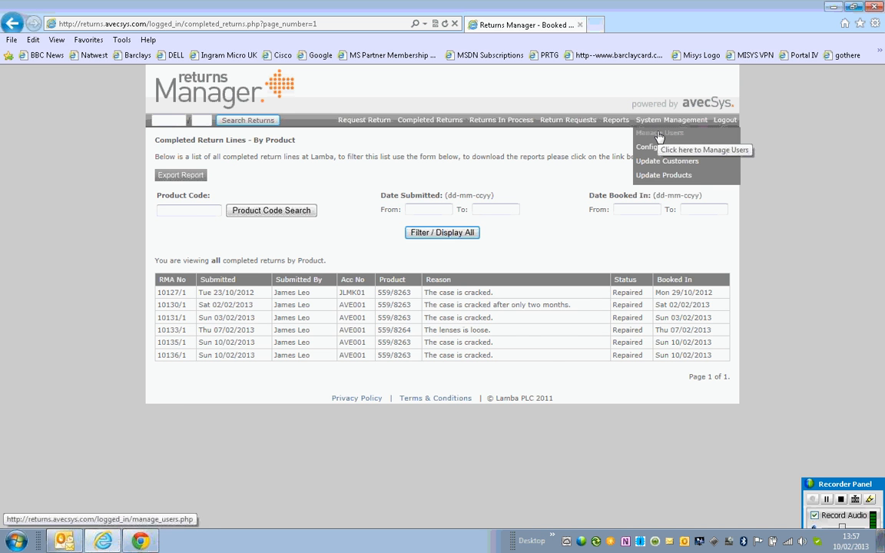
{"action": "left_click", "coordinate": [658, 136]}
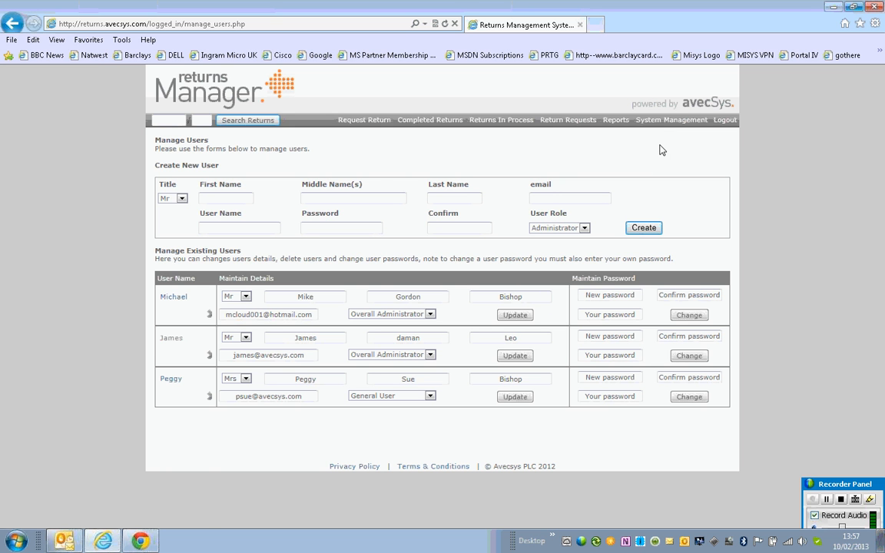
{"action": "left_click", "coordinate": [723, 126]}
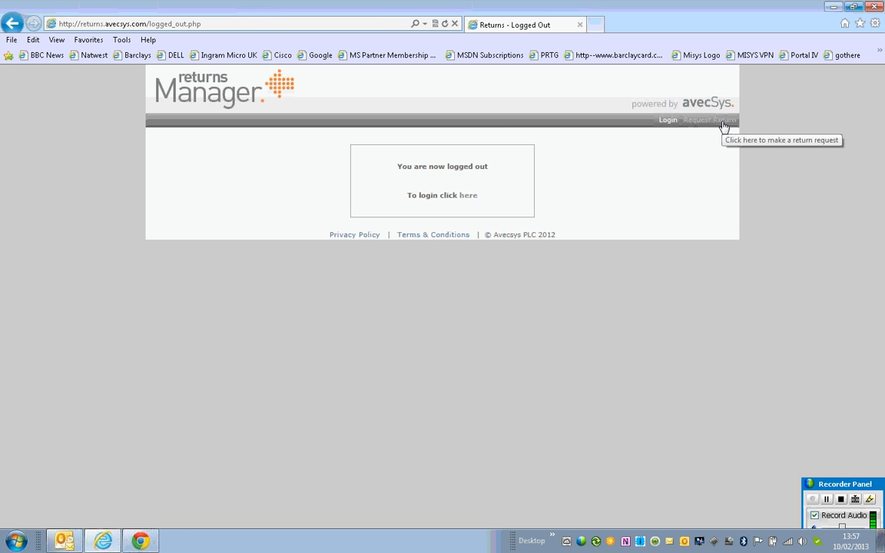